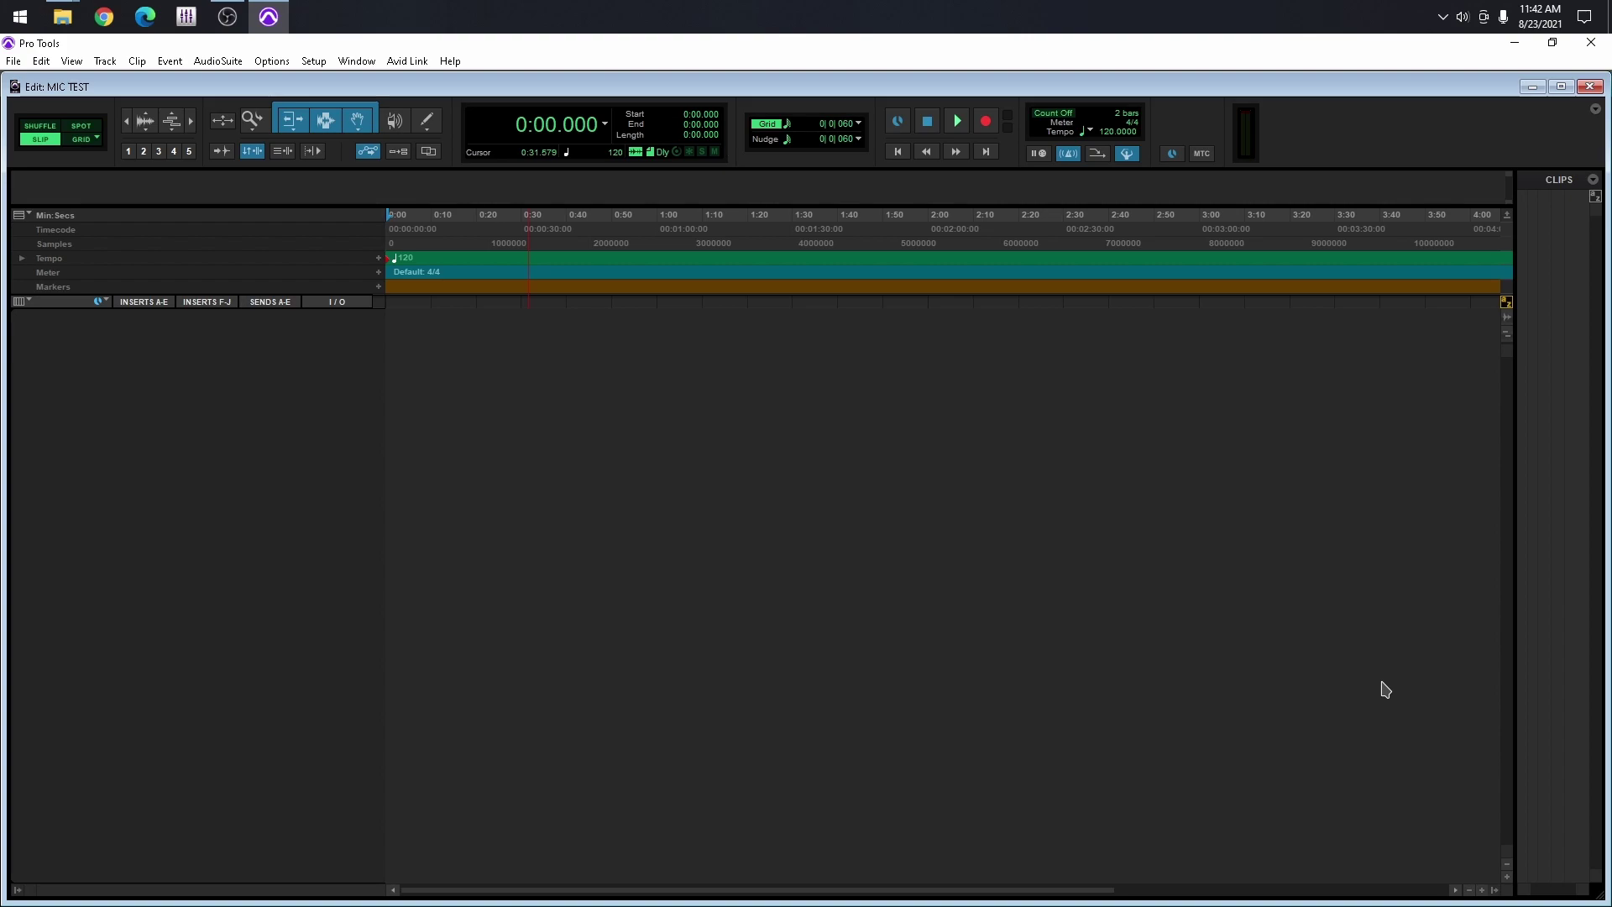
Reveal the Tracks and Groups lists beside the MIC TEST Edit window and widen that panel.
click(16, 893)
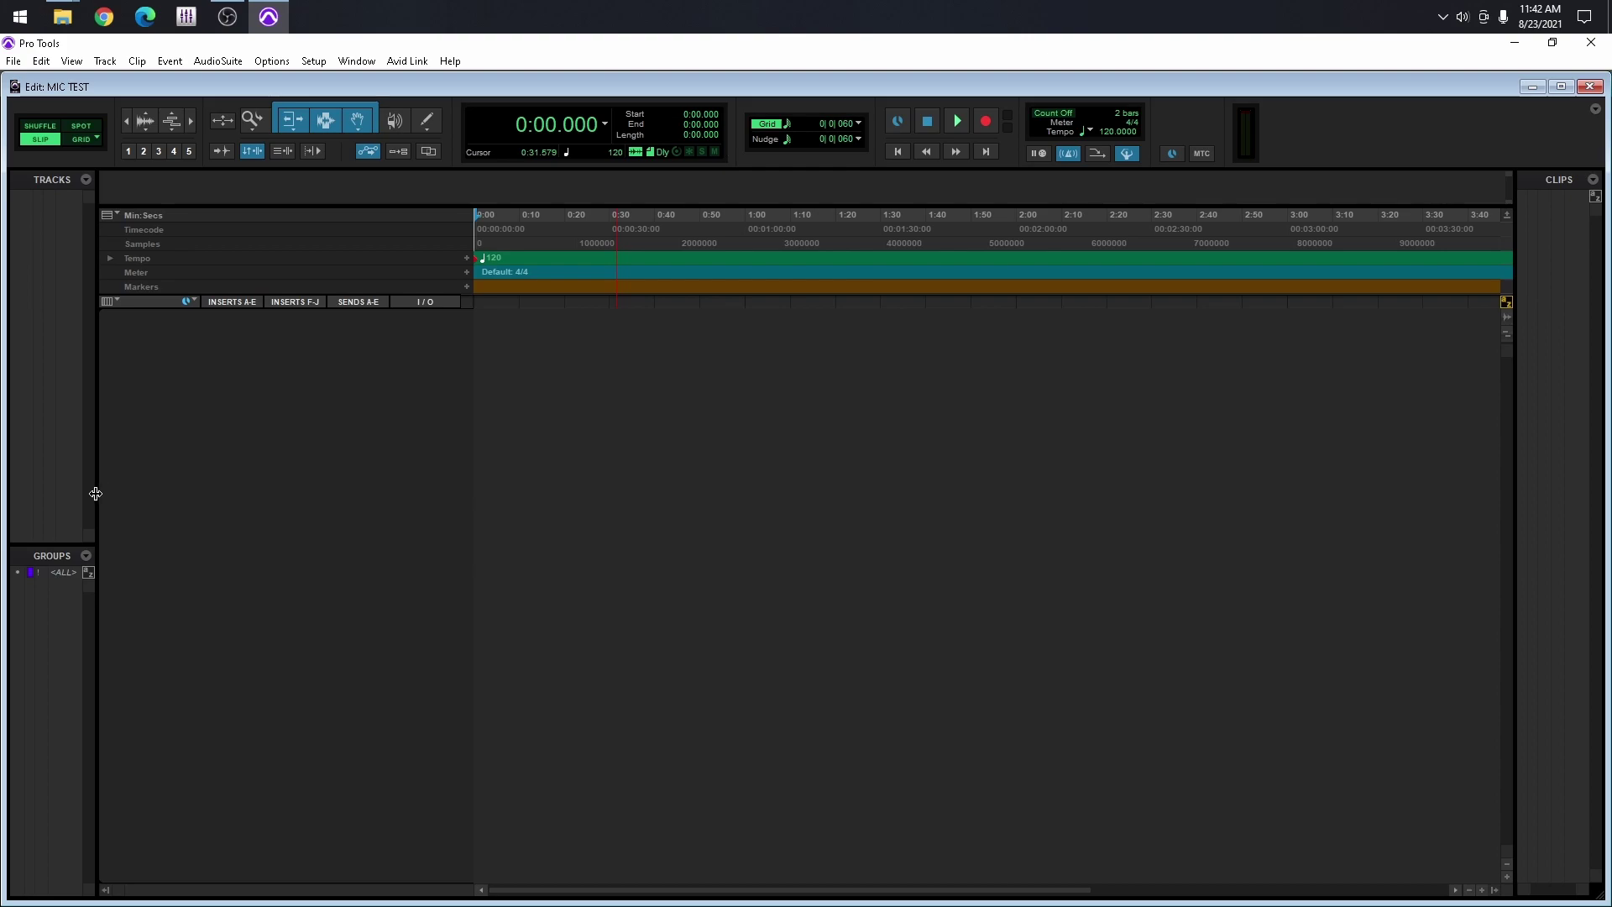
drag(96, 494, 277, 487)
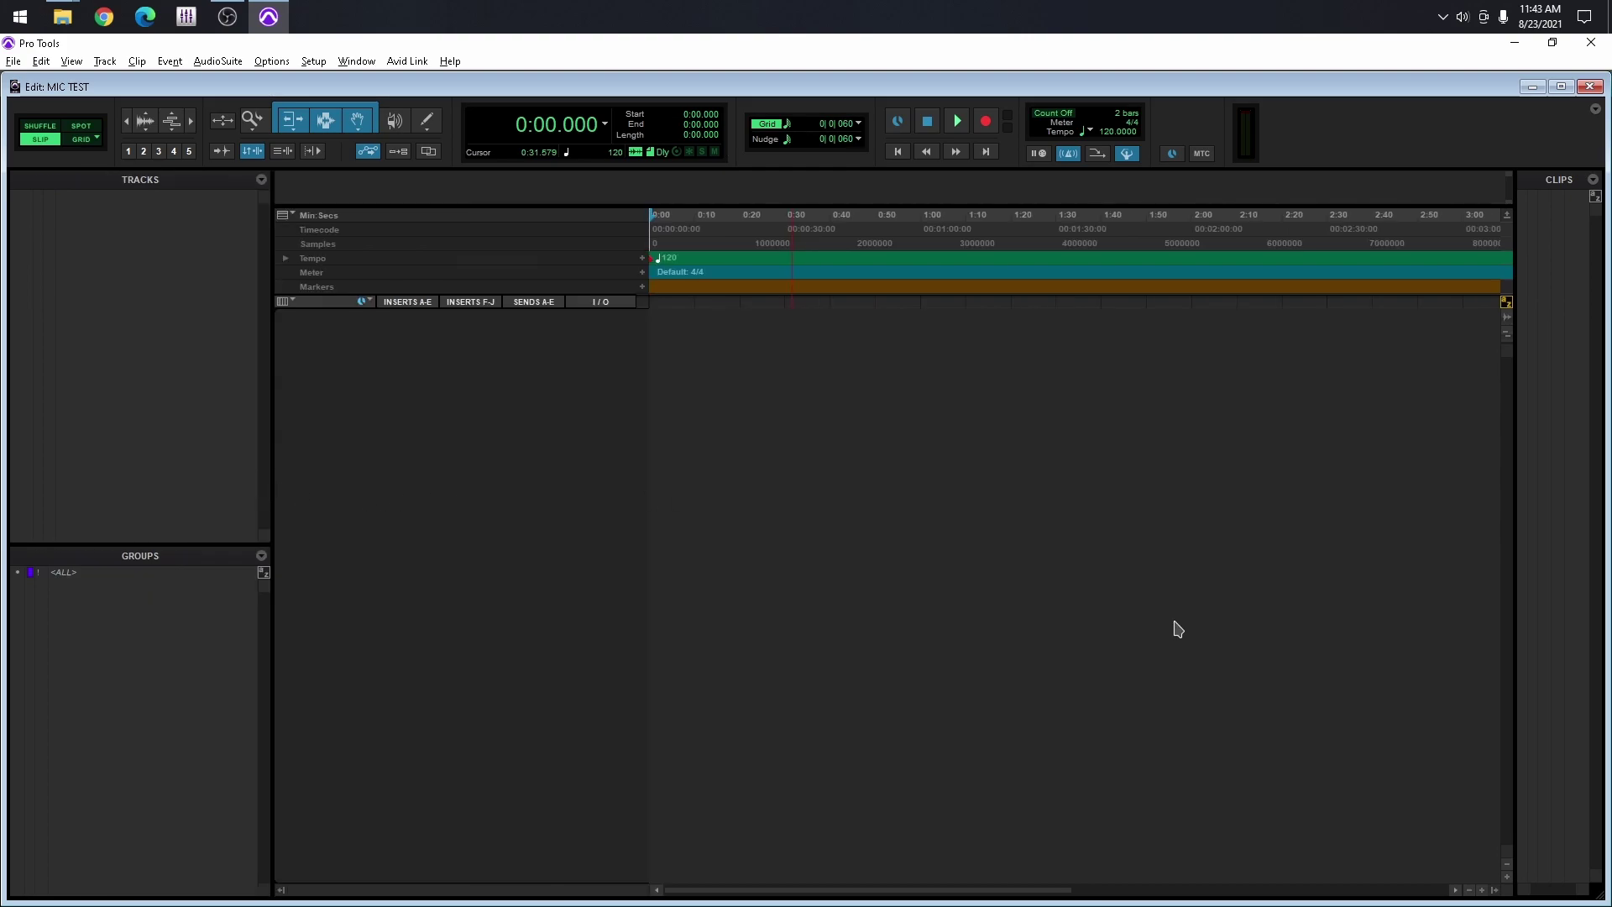
Bring the Audio folder forward, move it aside, and drag no me llamen.mp3 onto Pro Tools.
key(alt+Tab)
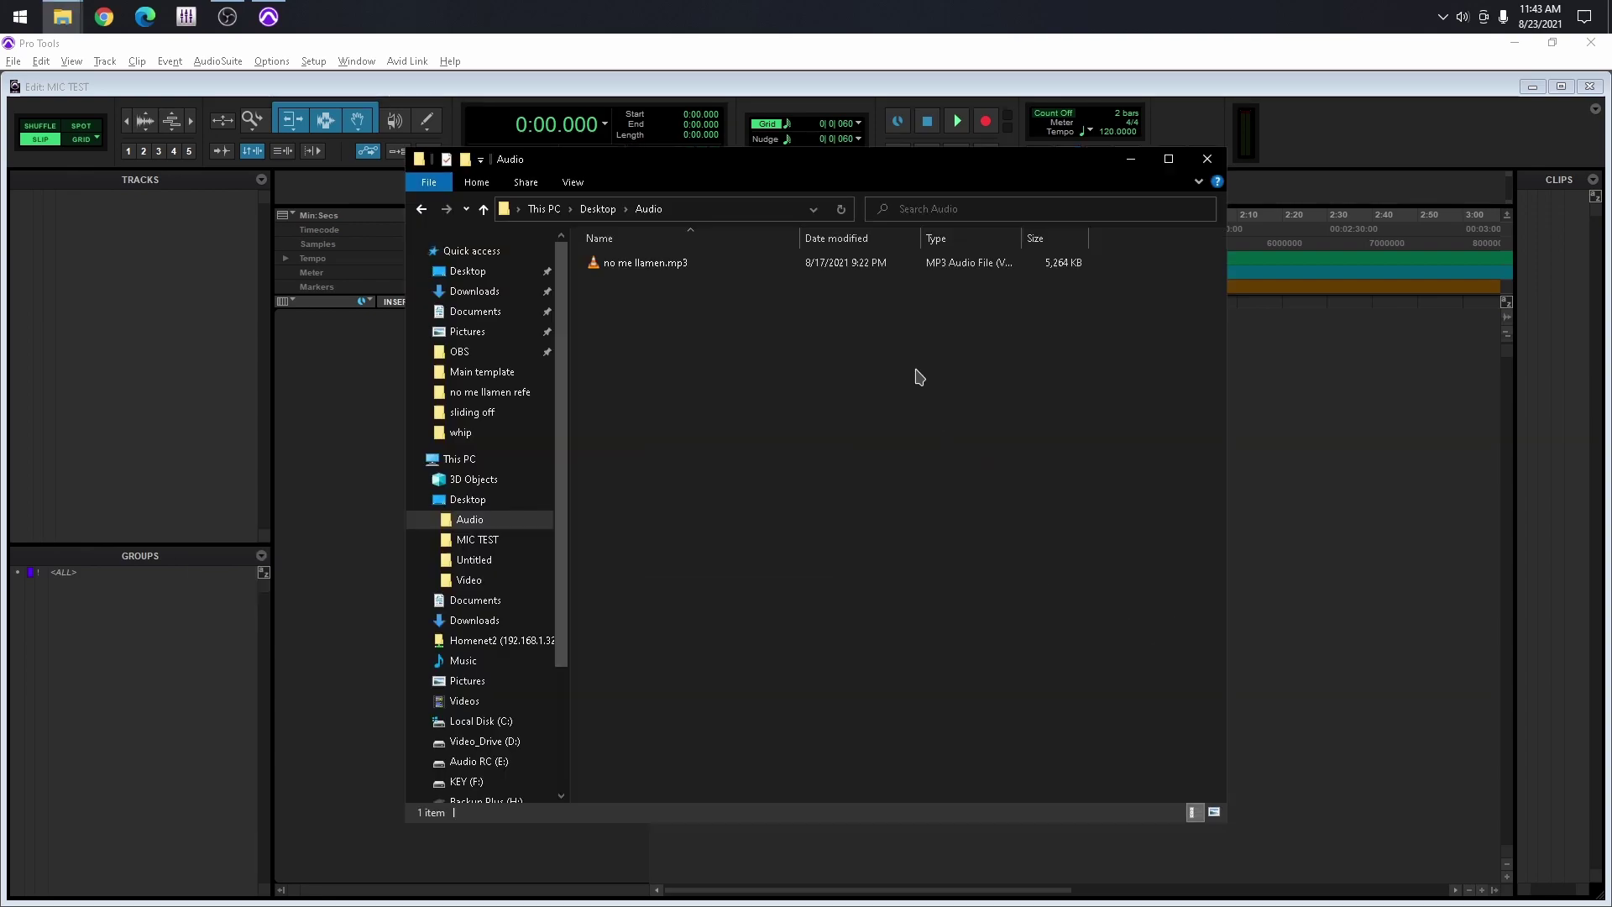
drag(866, 167, 1110, 247)
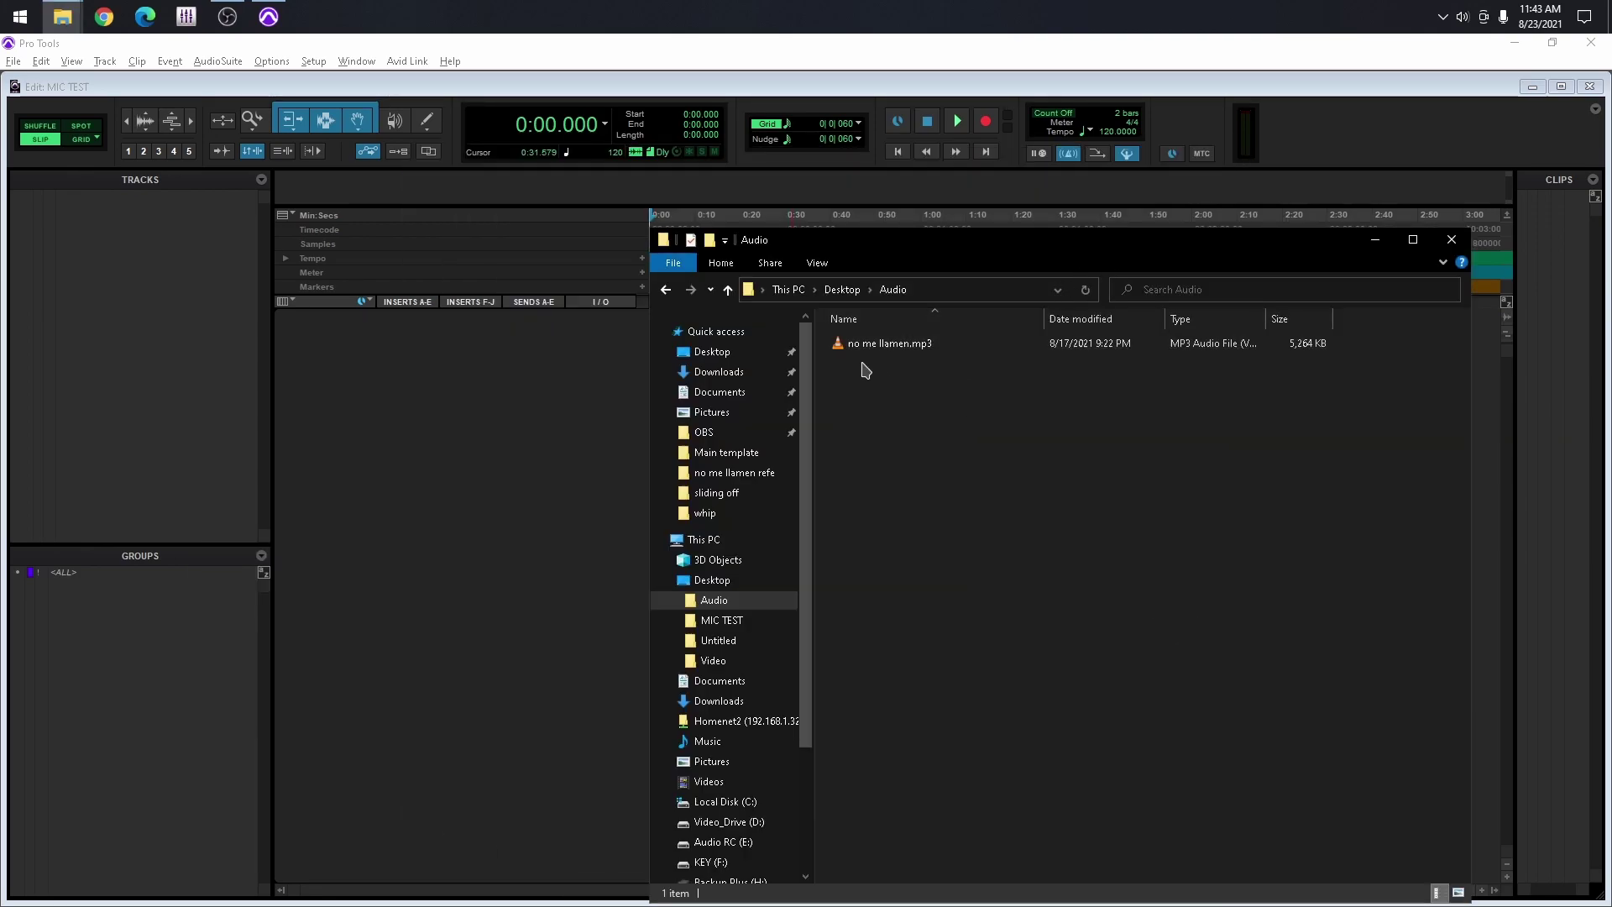
drag(879, 345, 119, 438)
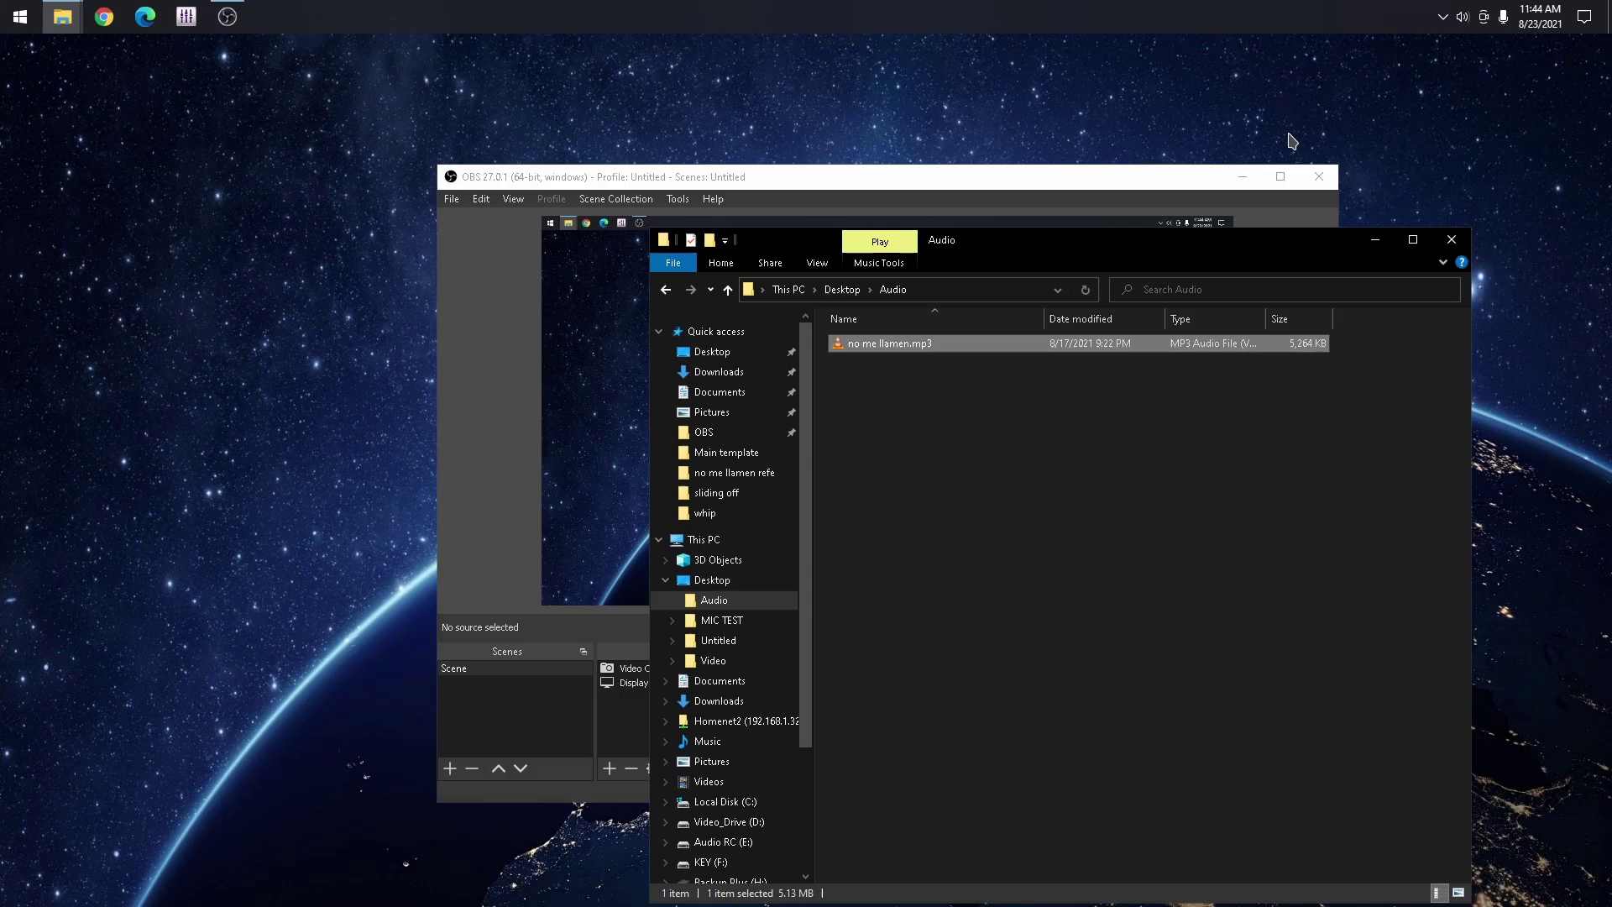
Relaunch Pro Tools via Windows search for 'pro' and drop no me llamen.mp3 onto its track list.
click(1243, 176)
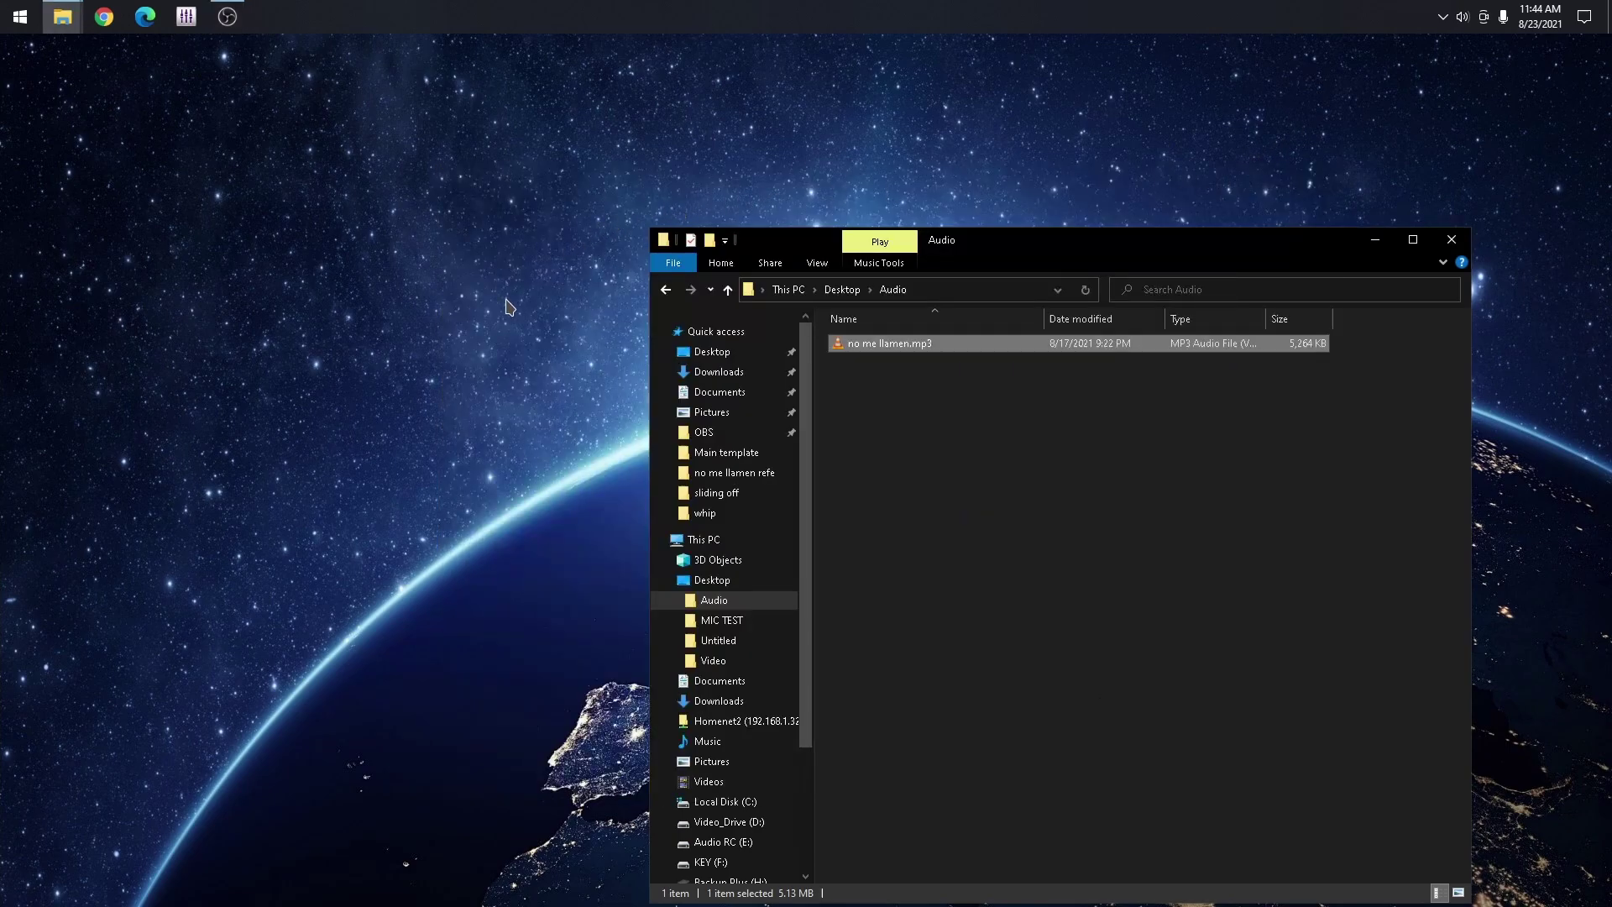
key(super)
text(pro)
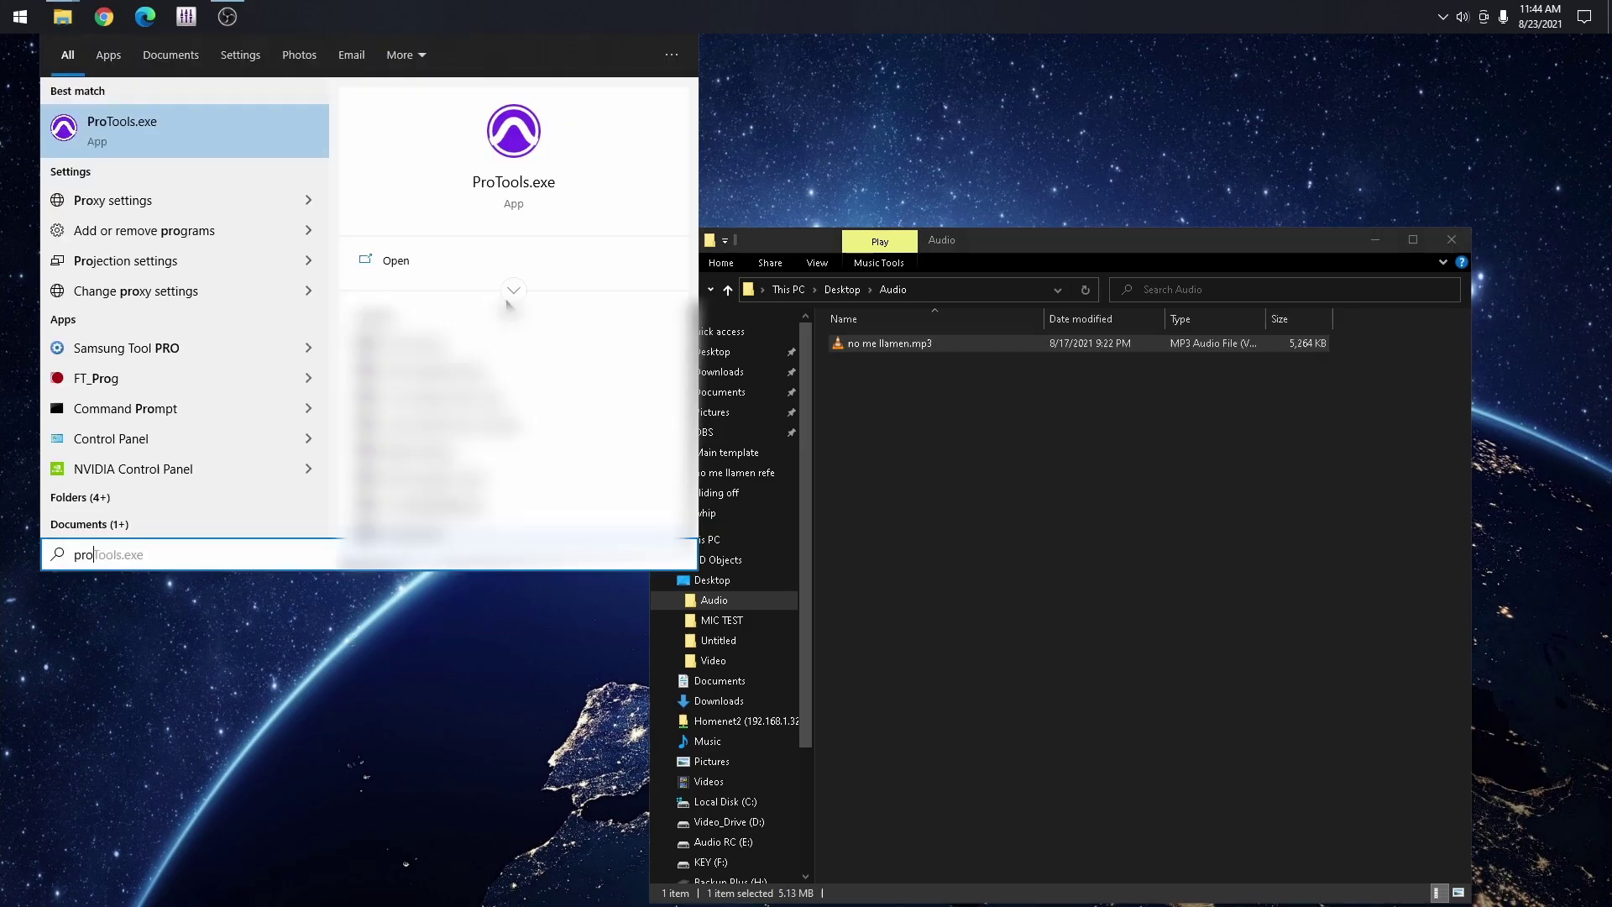
key(Return)
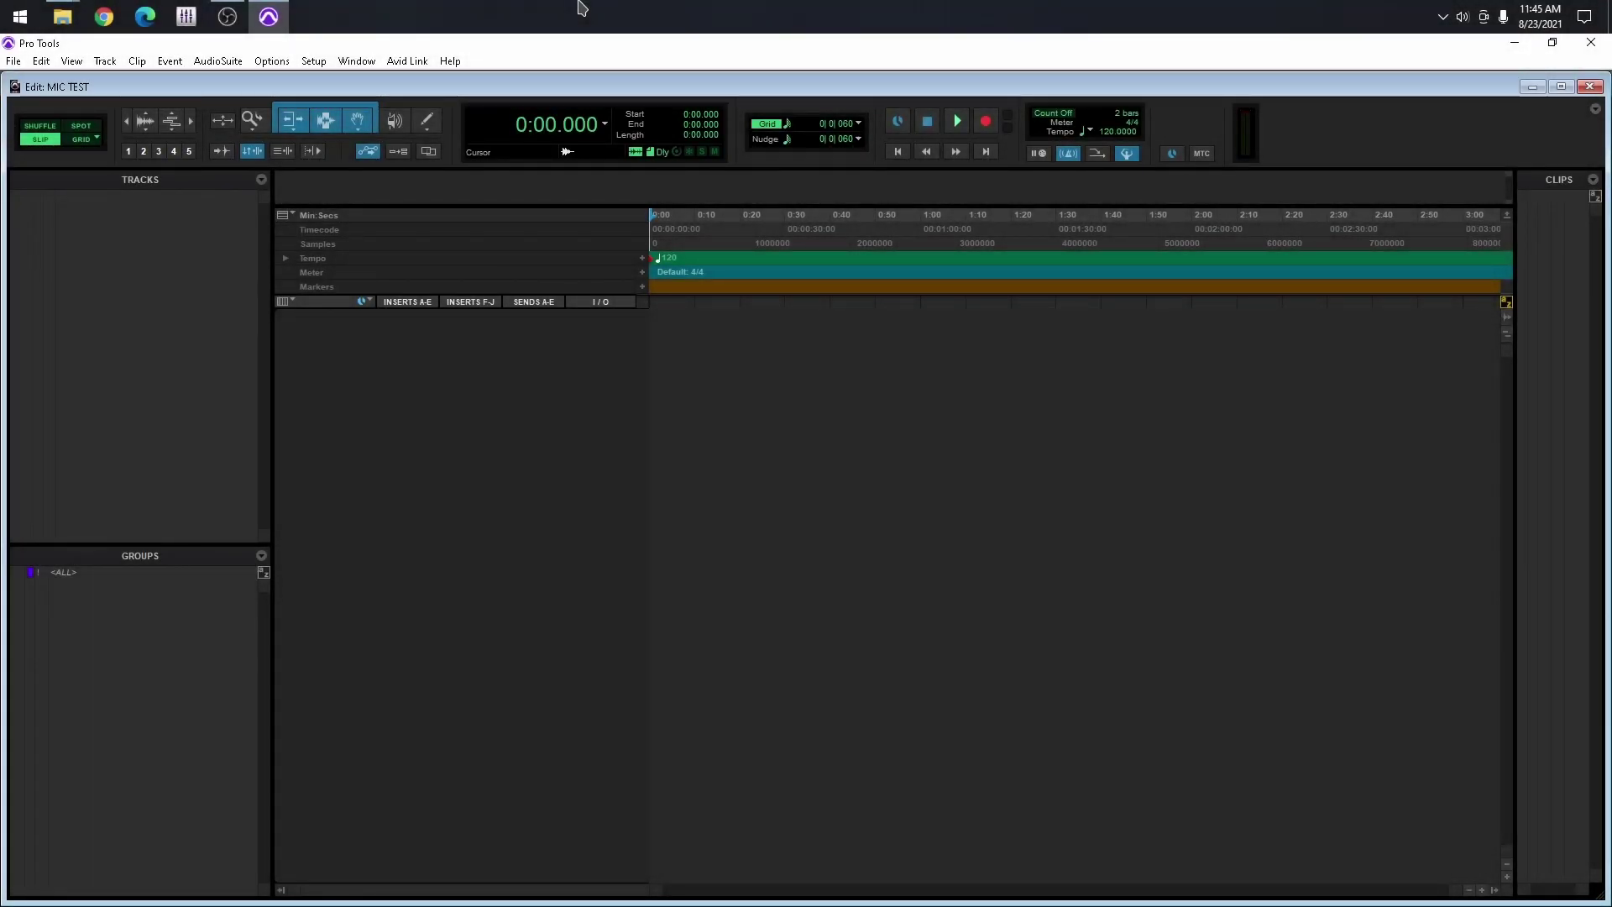
key(alt+Tab)
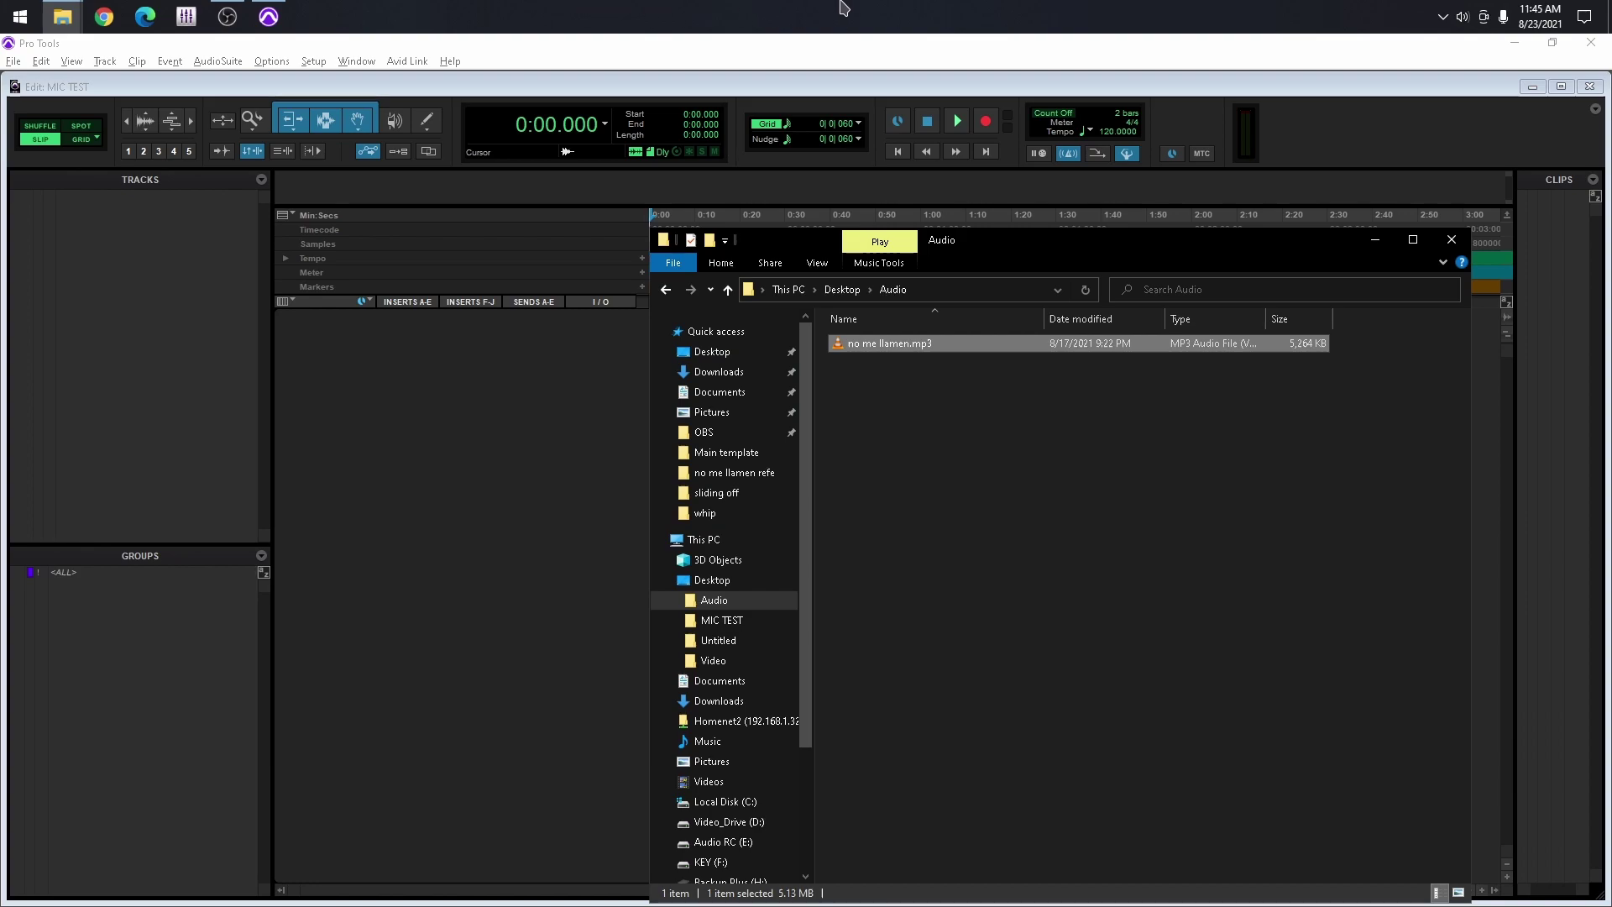
drag(878, 353, 118, 360)
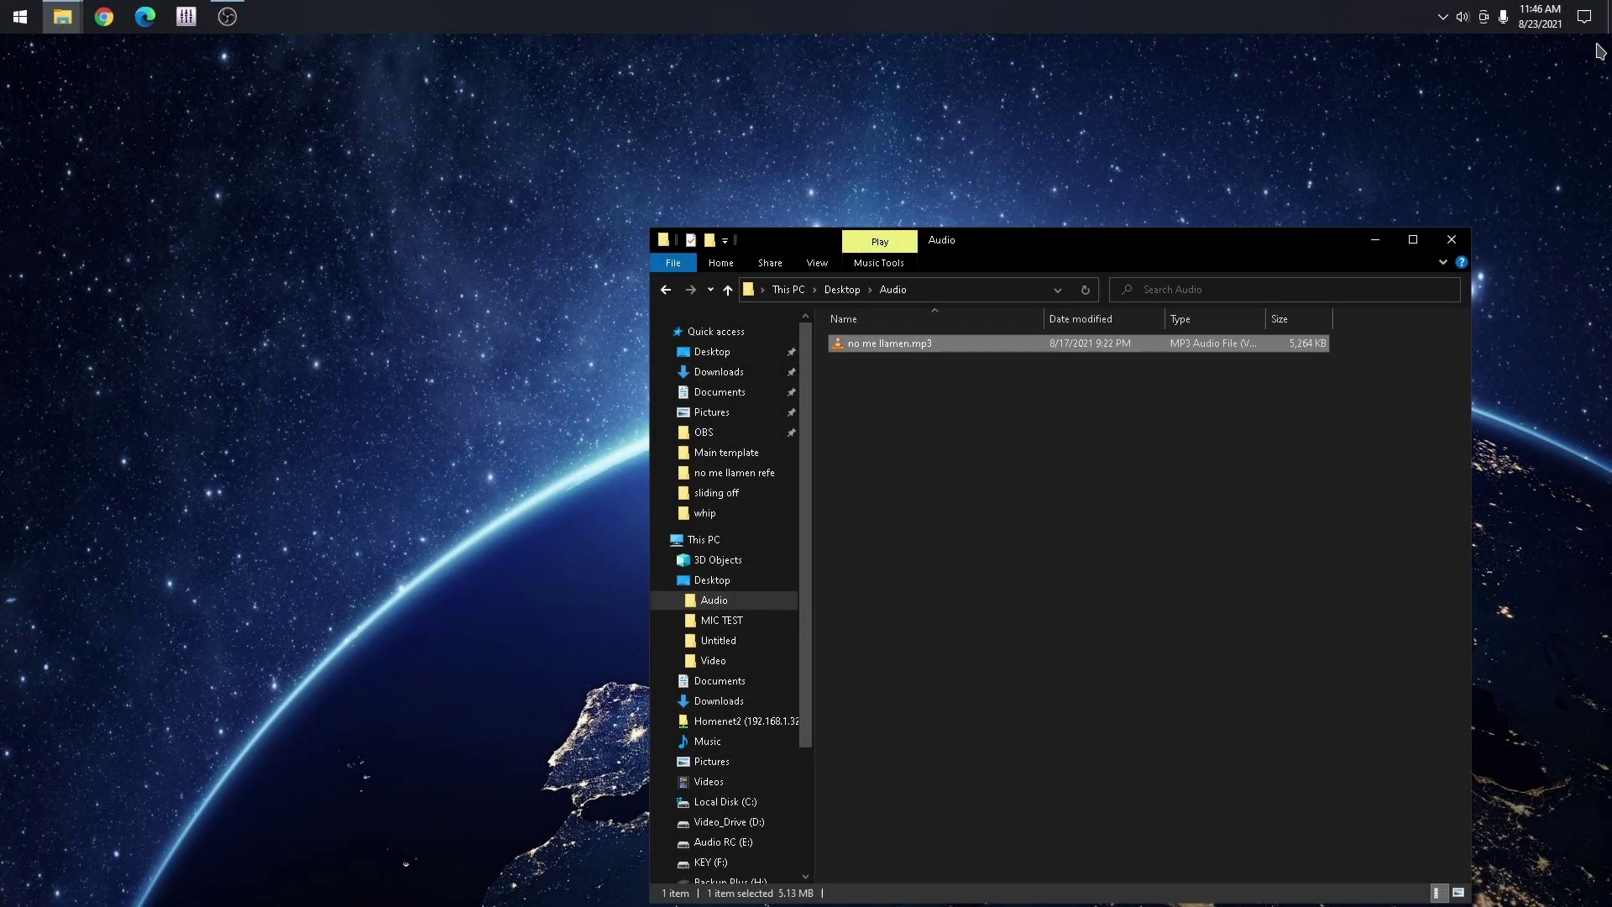
Open the Pro Tools tile's file location from the Start menu's Daw group, maximizing the folder window.
click(20, 16)
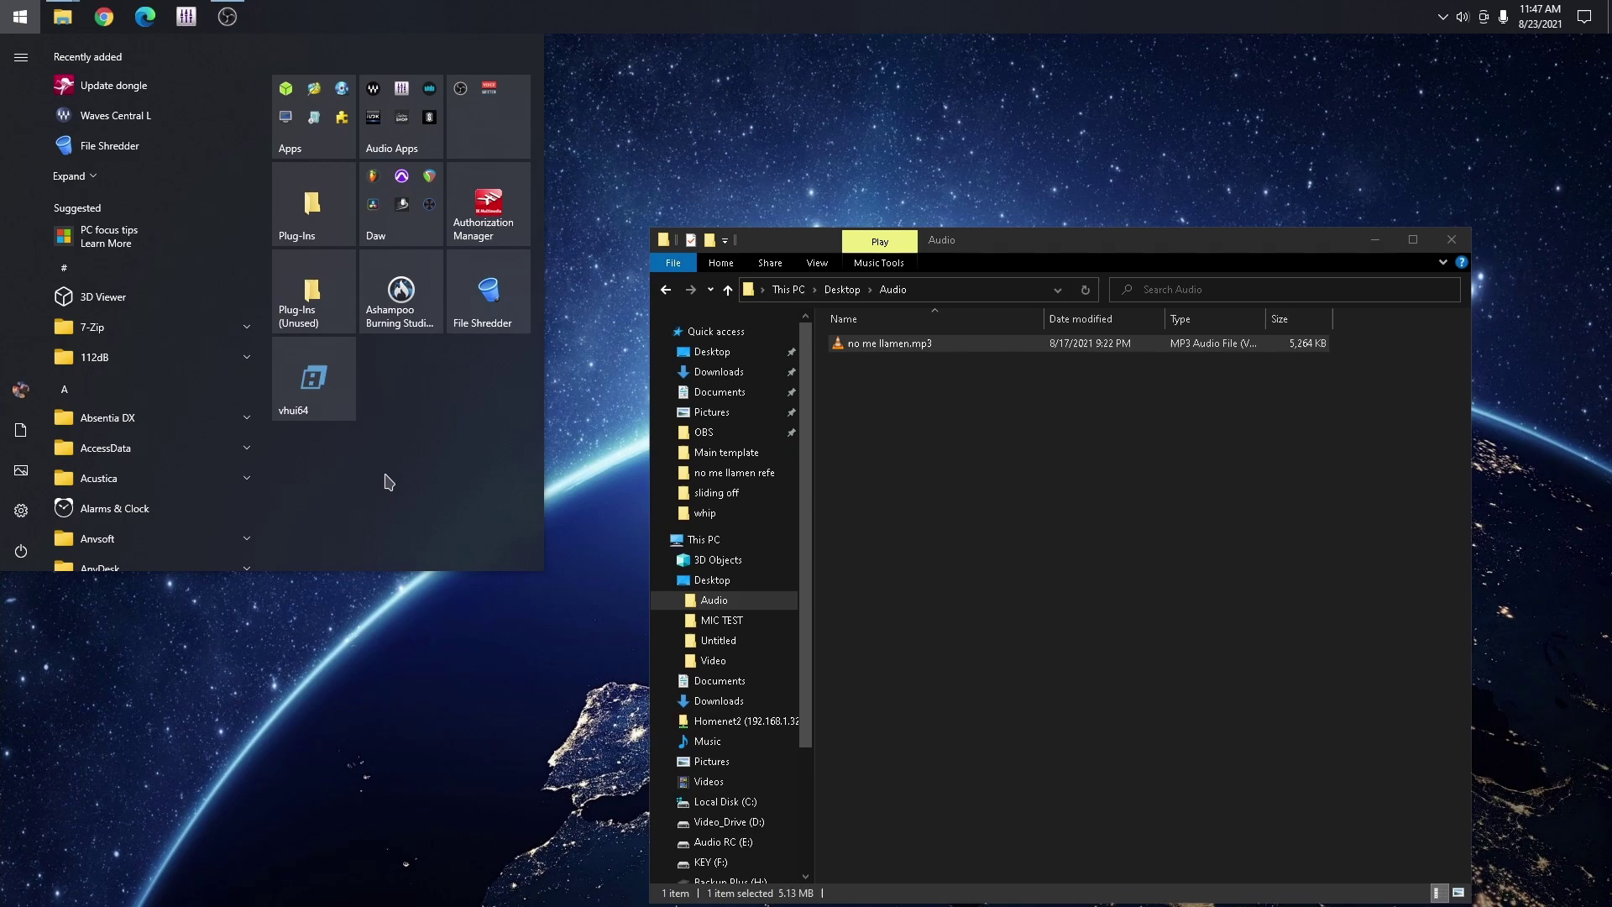
click(398, 178)
right_click(409, 329)
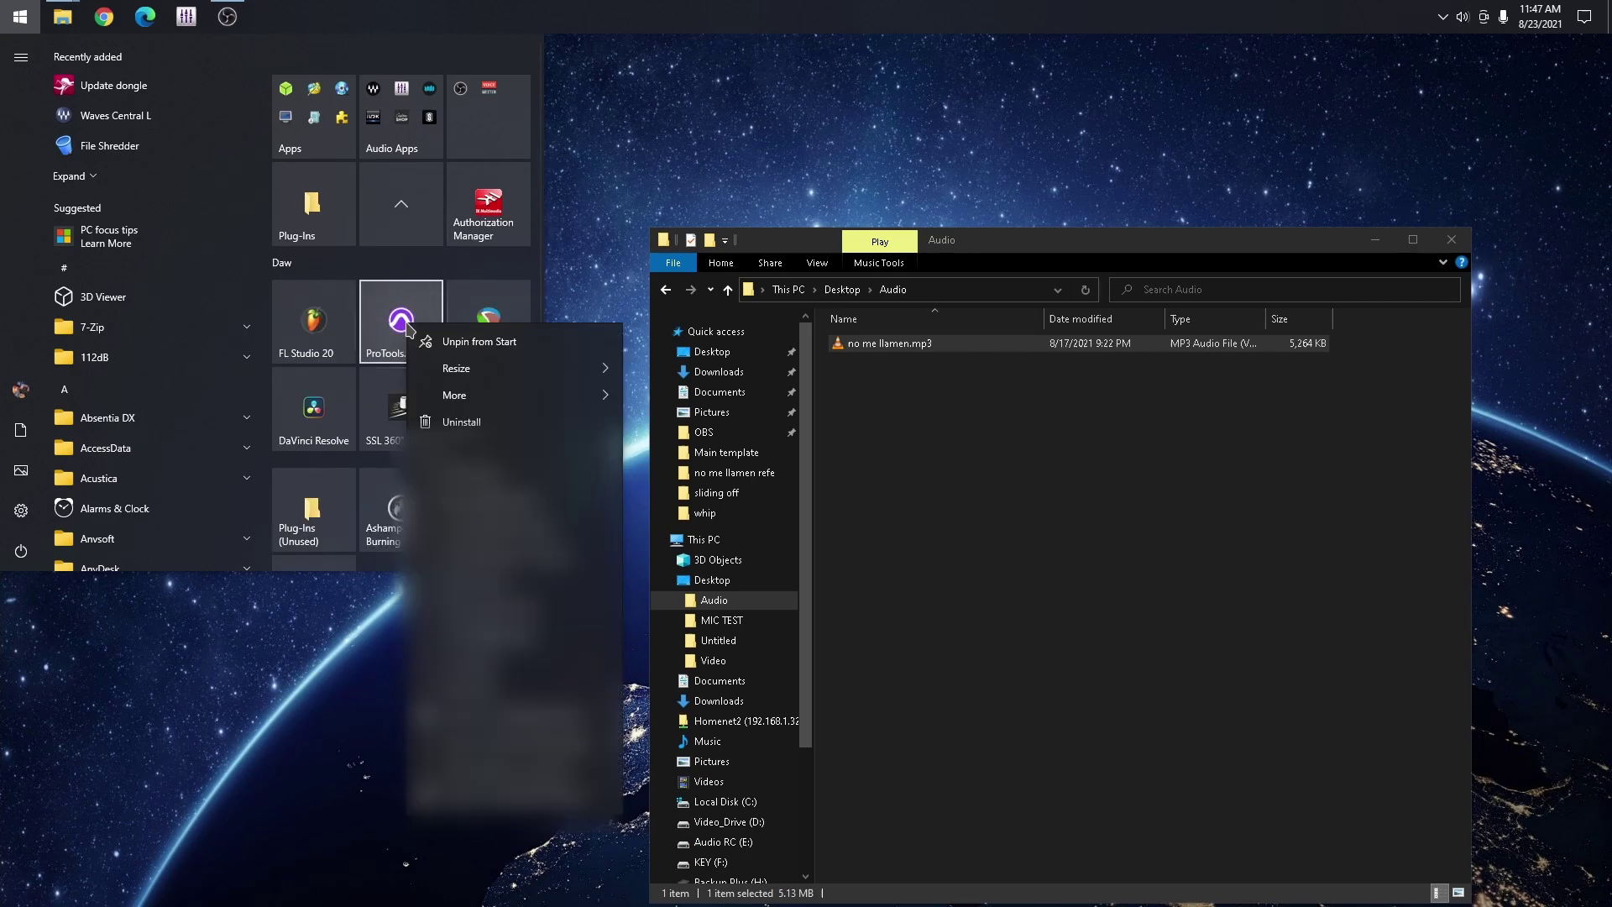
mouse_move(526, 393)
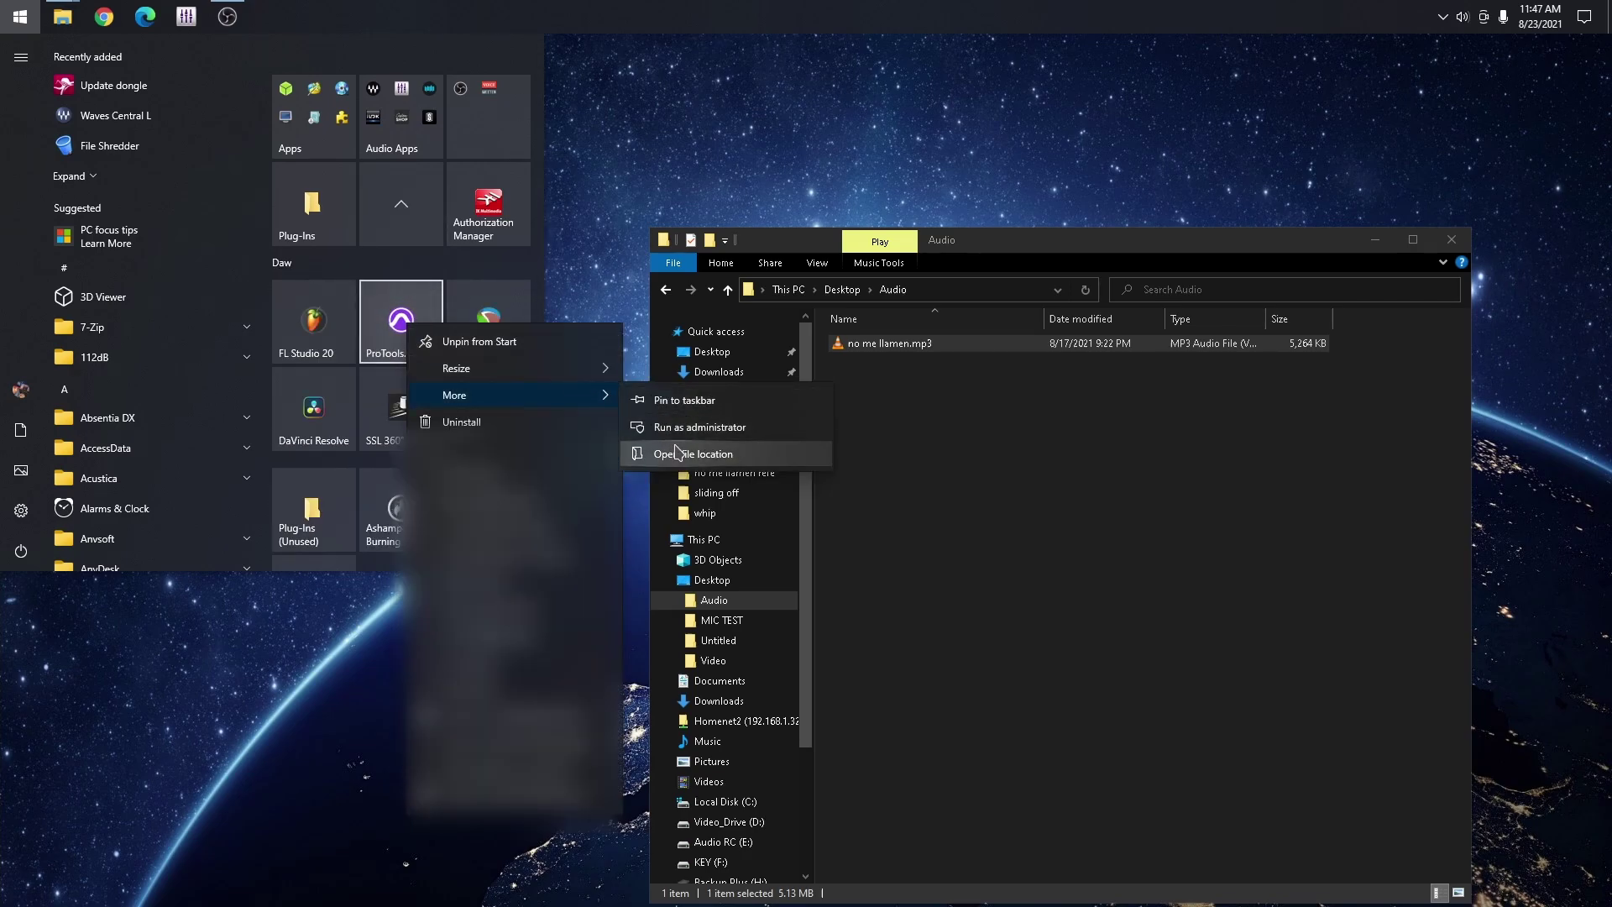
click(694, 454)
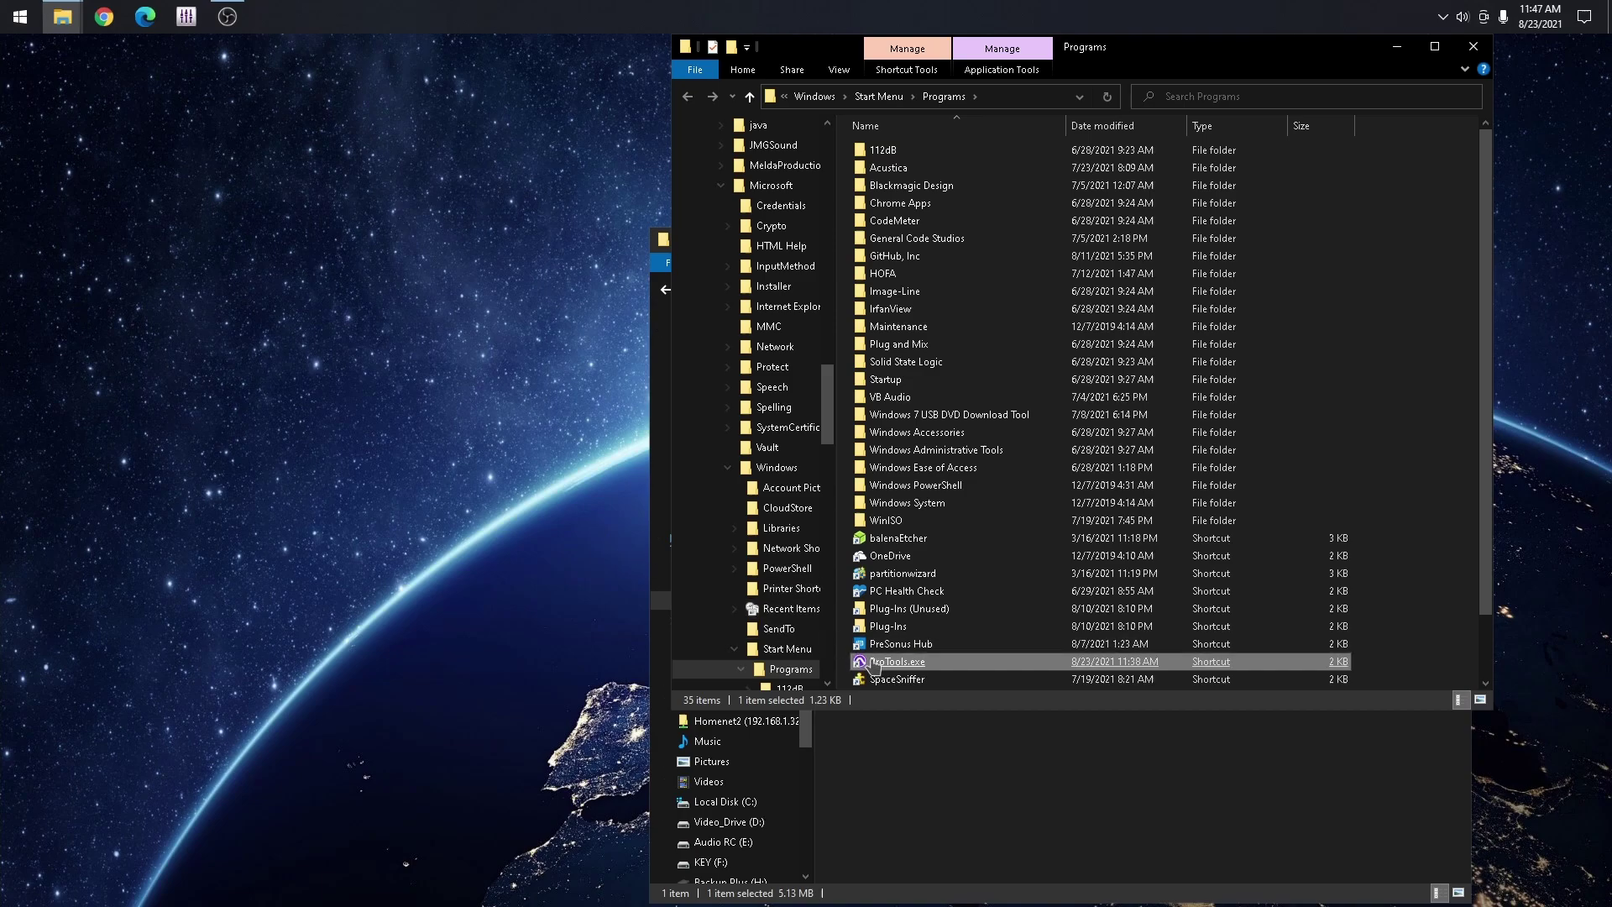
key(super+Up)
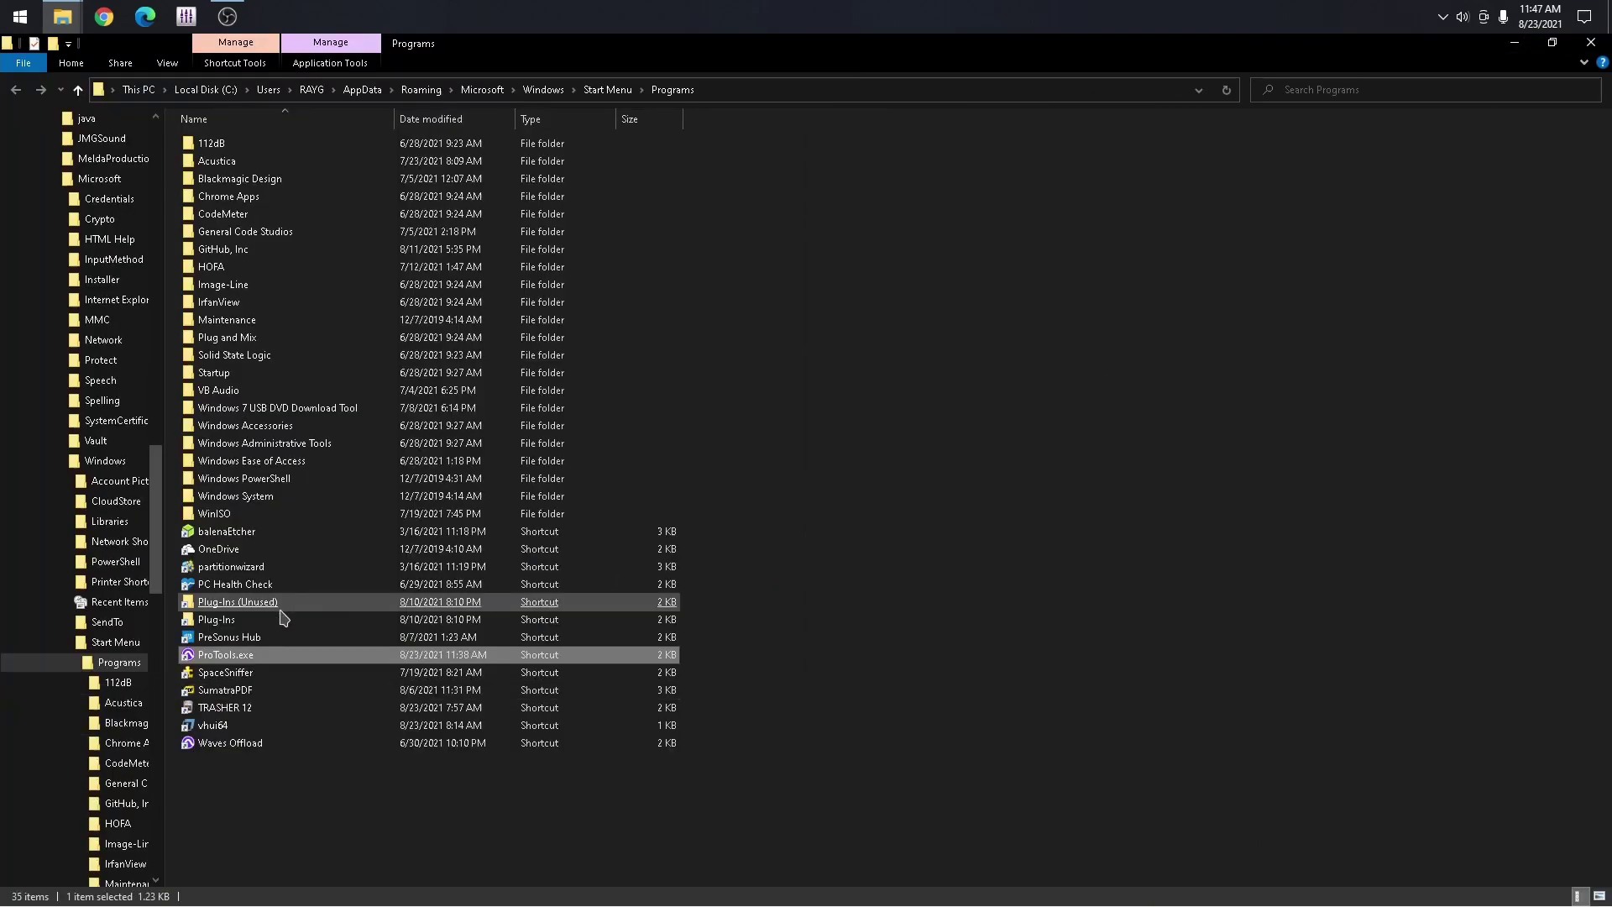
Tick 'Run this program as an administrator' in ProTools.exe's Compatibility properties and confirm with OK.
right_click(220, 659)
click(248, 641)
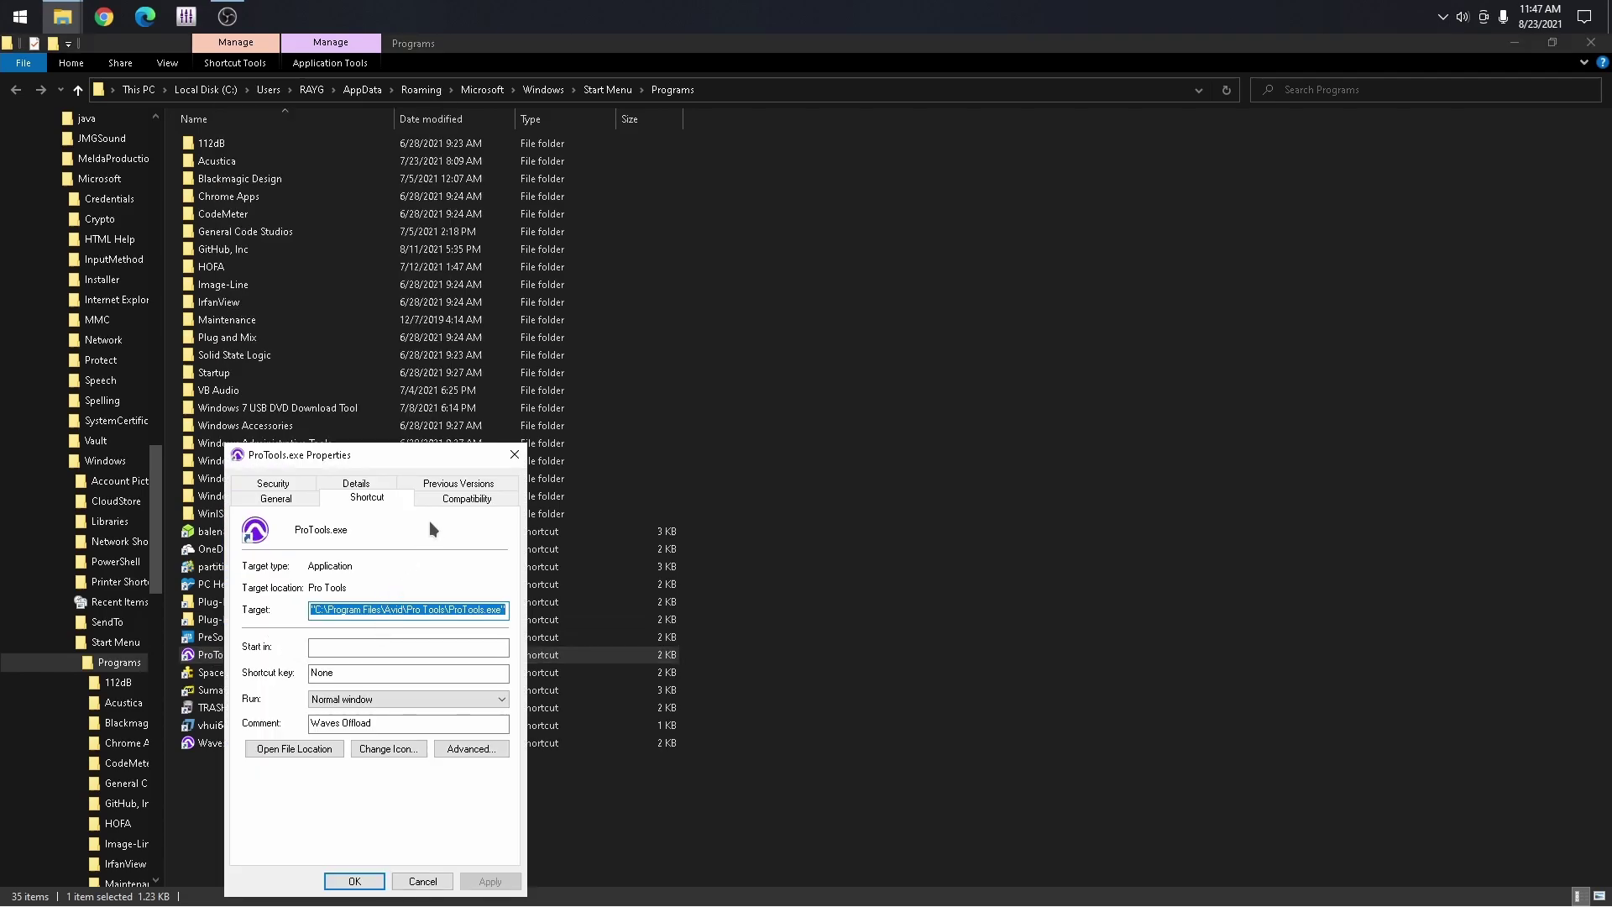
click(445, 497)
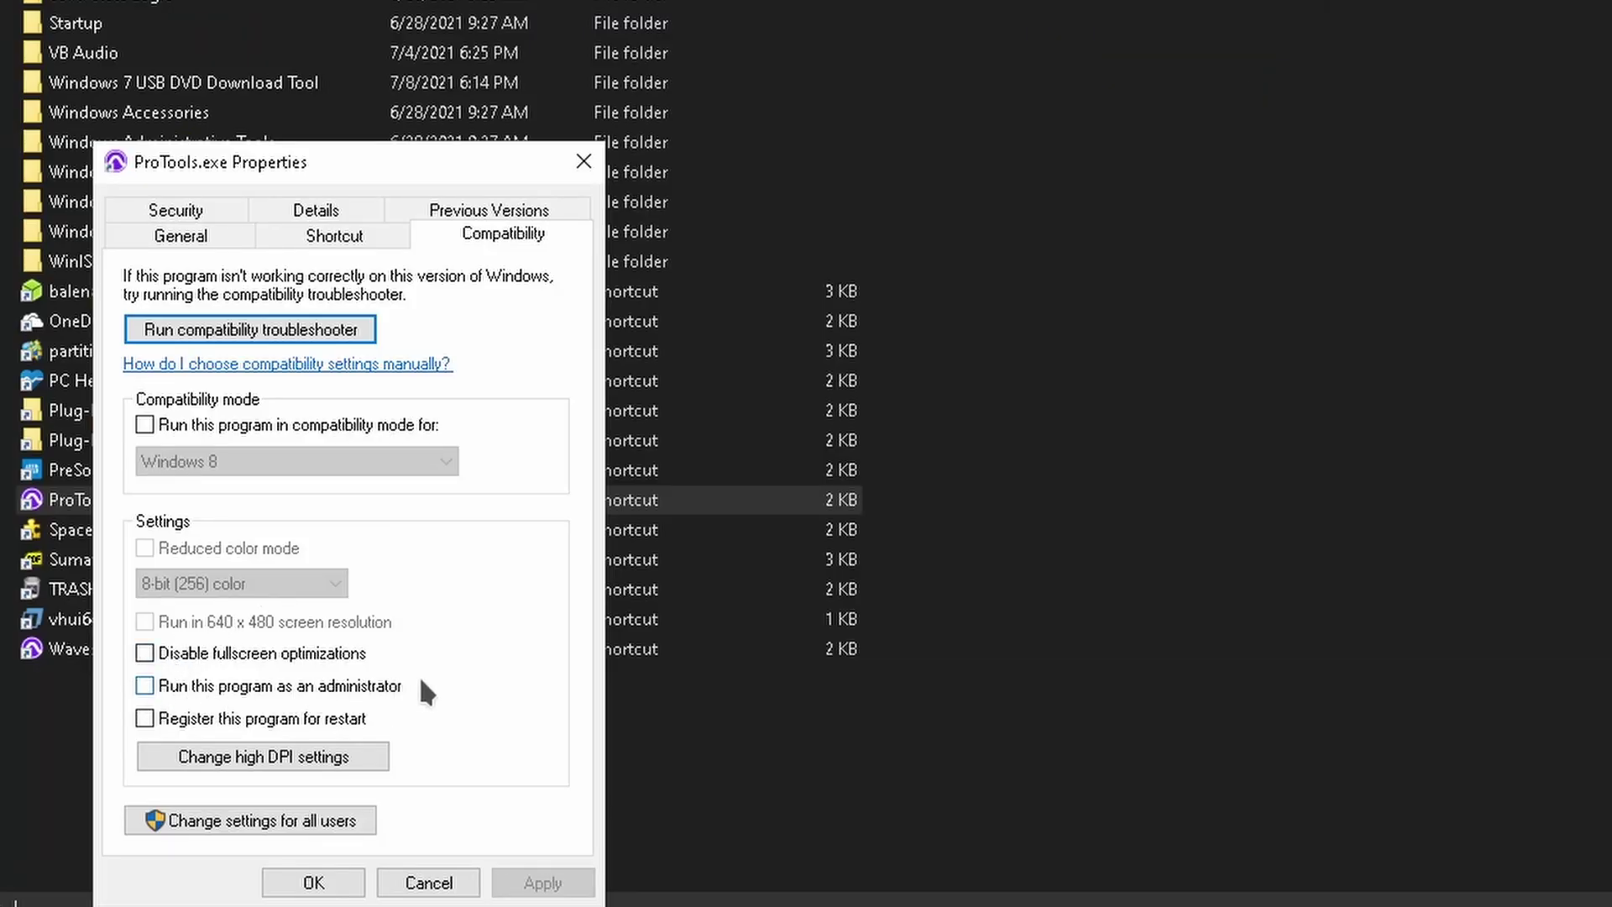
click(403, 687)
click(324, 882)
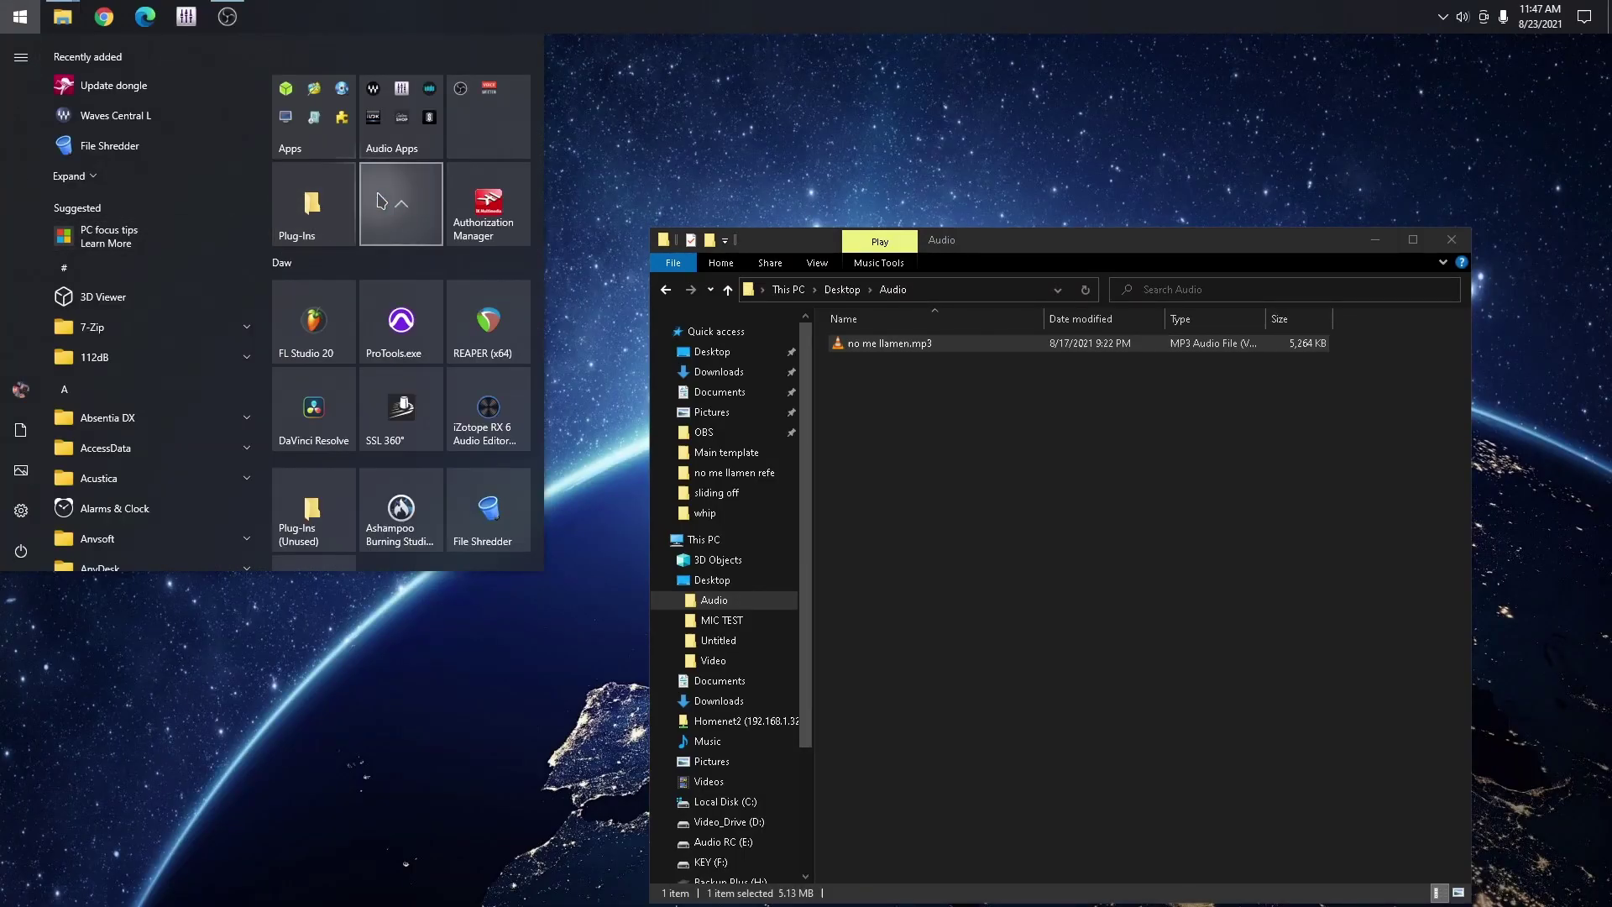
Launch Pro Tools from the ProTools.exe tile, retry dragging in the mp3, and bring Pro Tools forward.
click(390, 323)
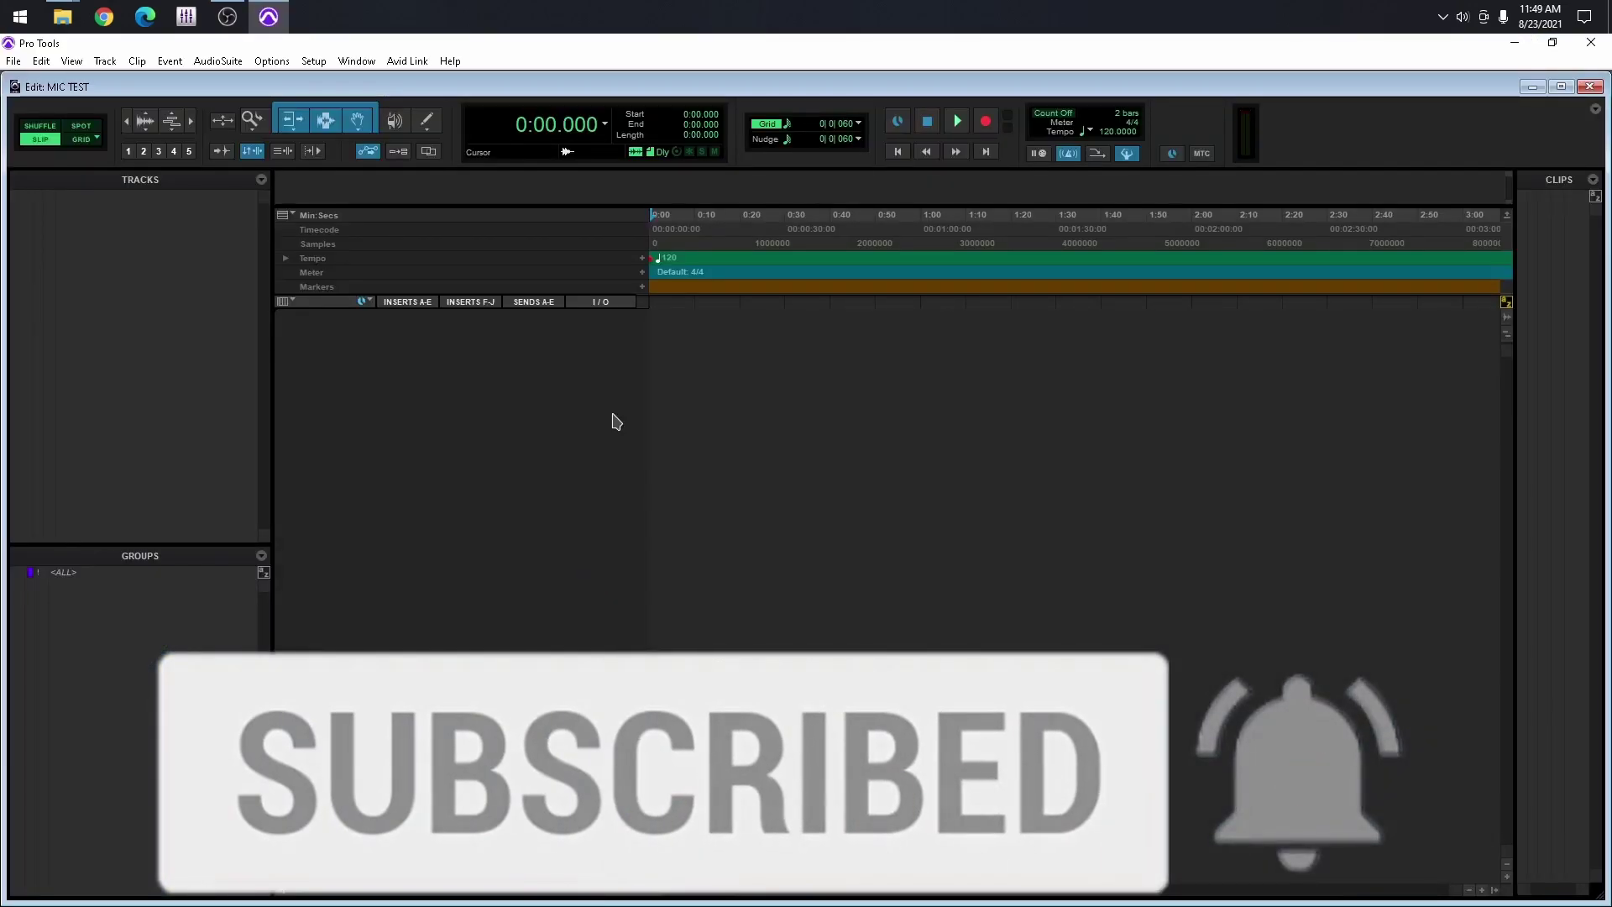
key(alt+Tab)
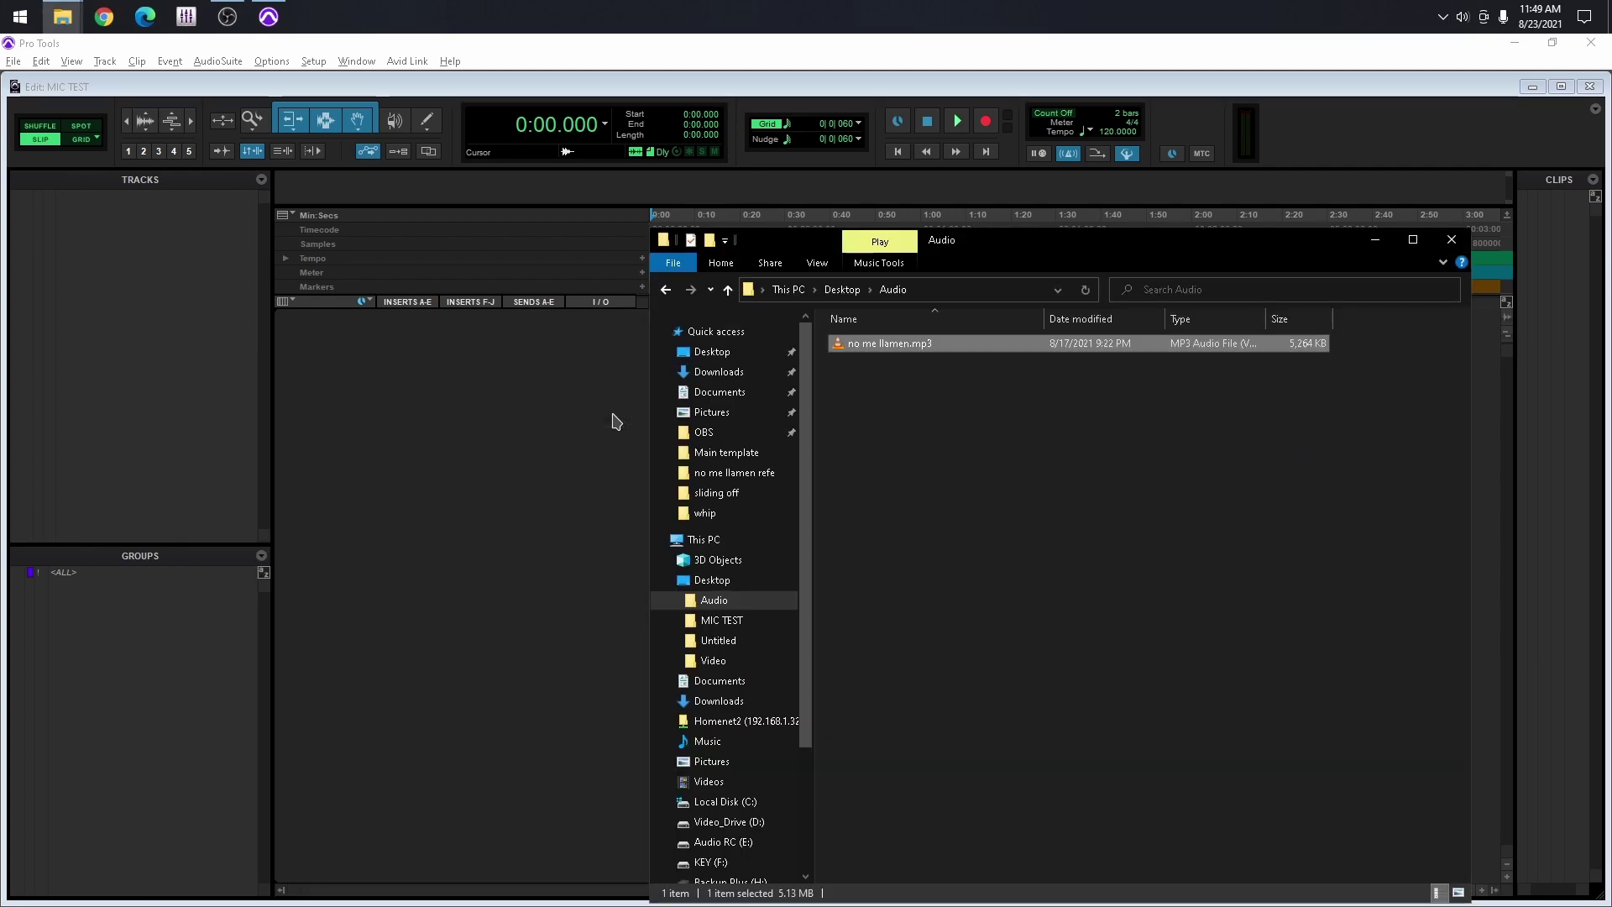
drag(894, 346, 504, 421)
click(507, 429)
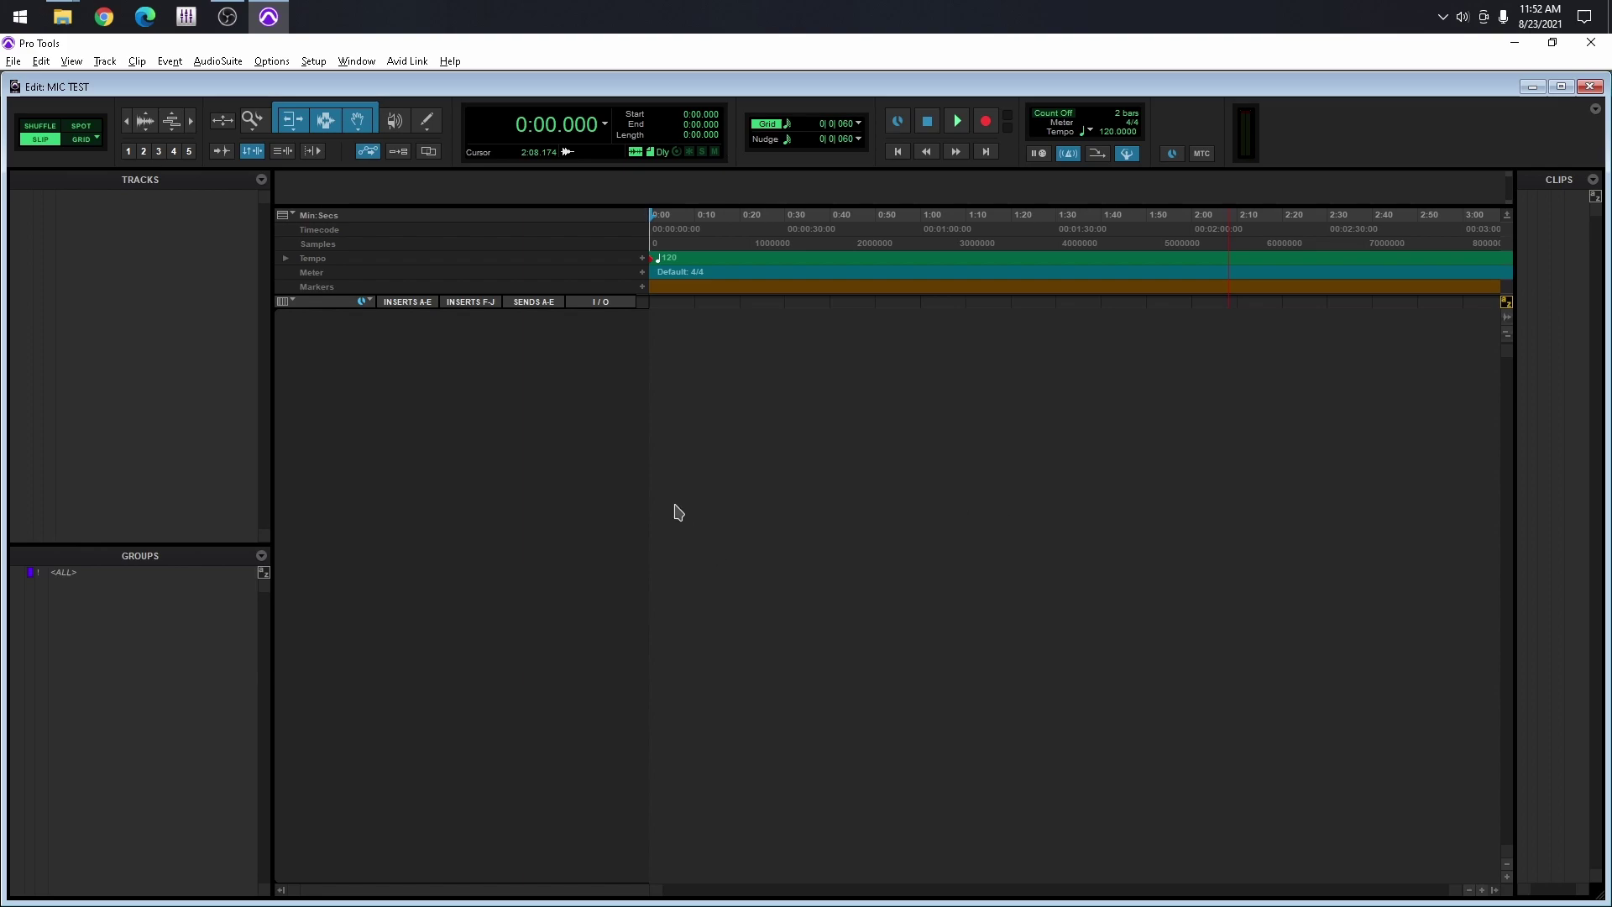
click(313, 61)
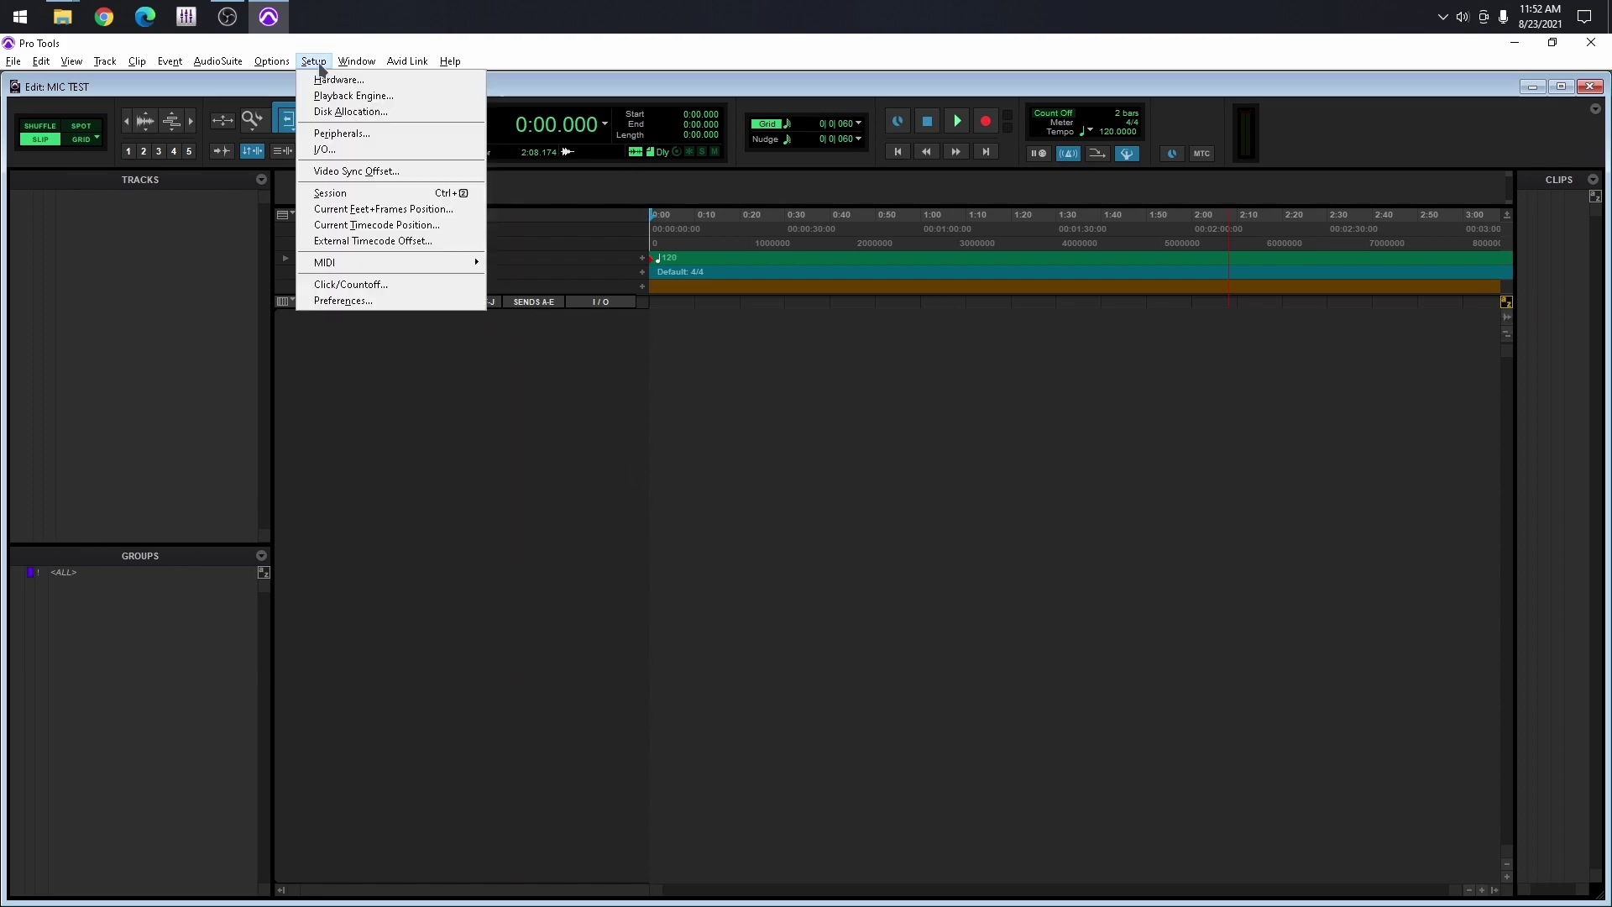
click(420, 301)
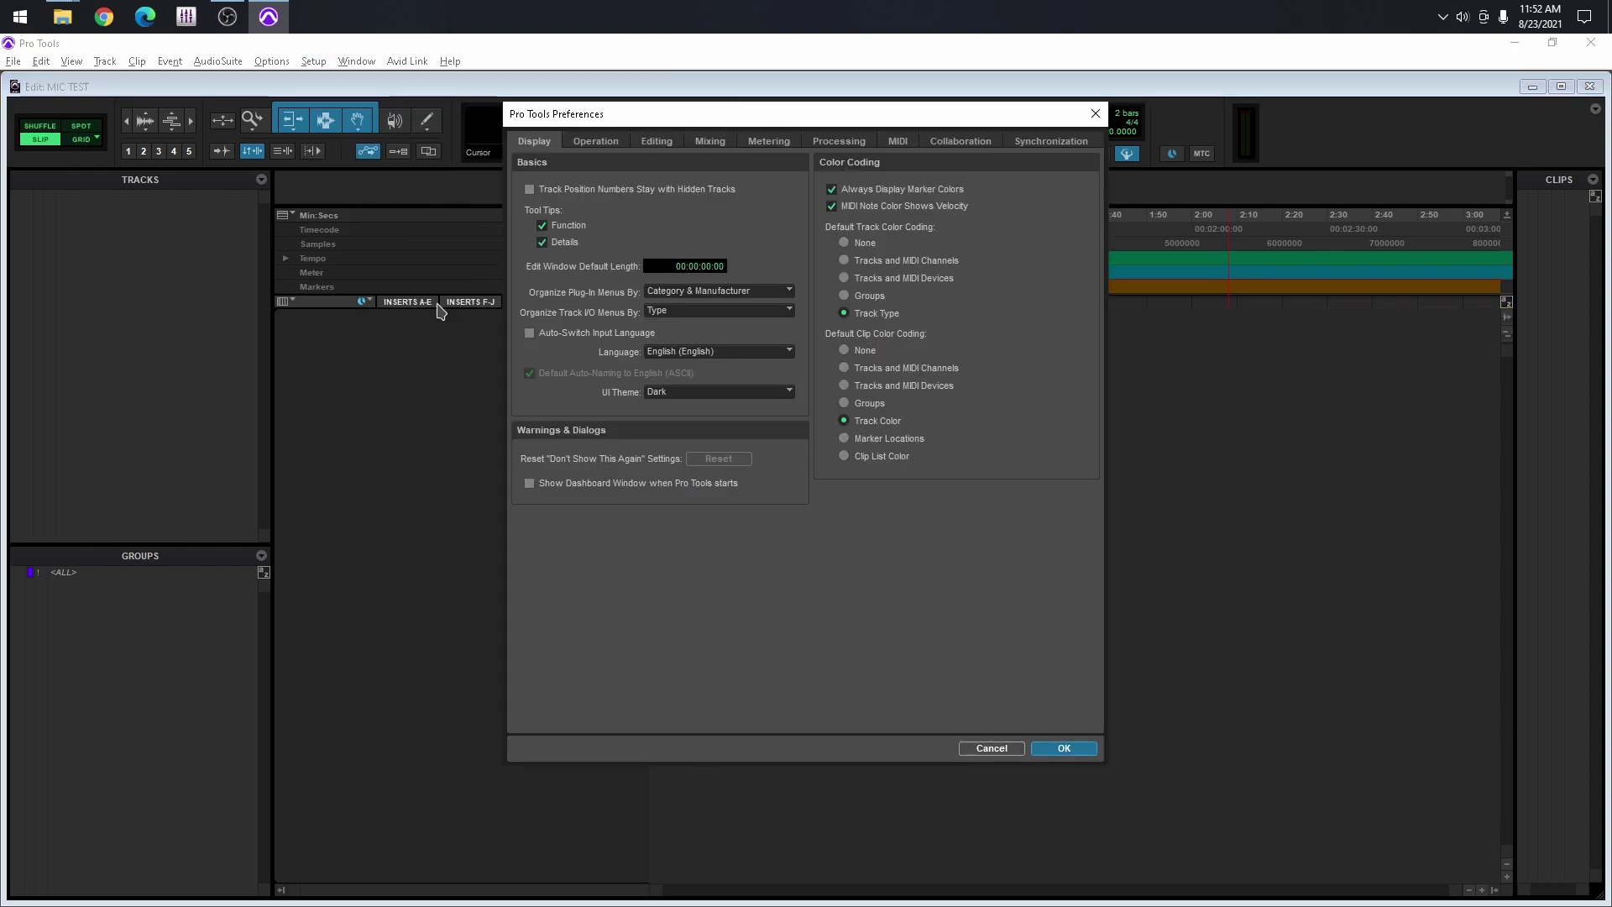
click(836, 143)
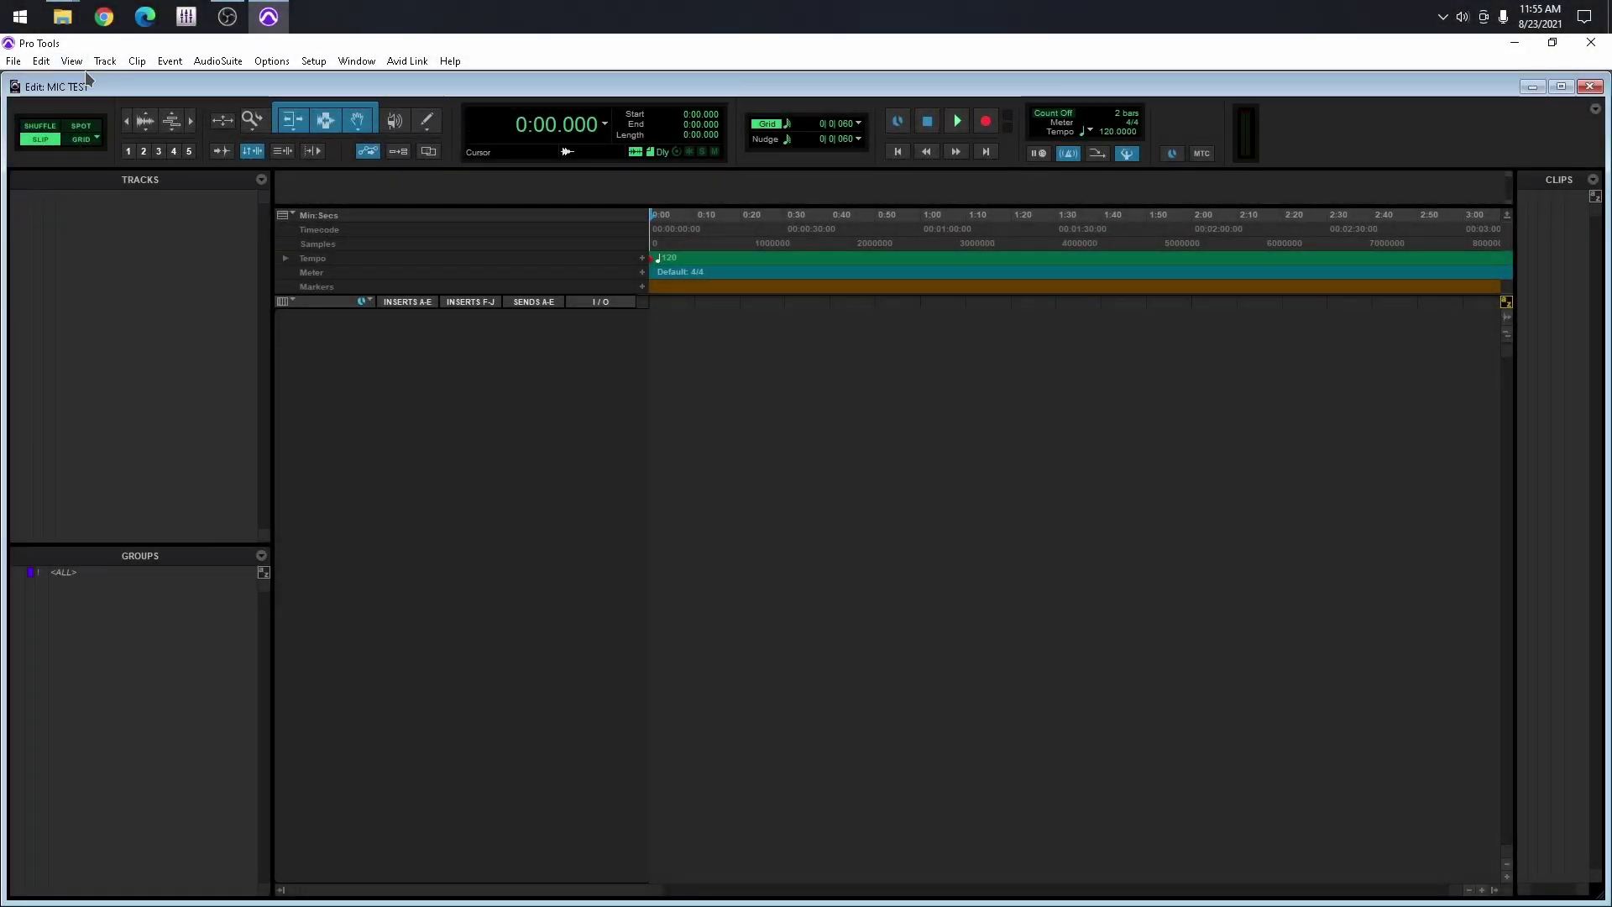
key(alt+Tab)
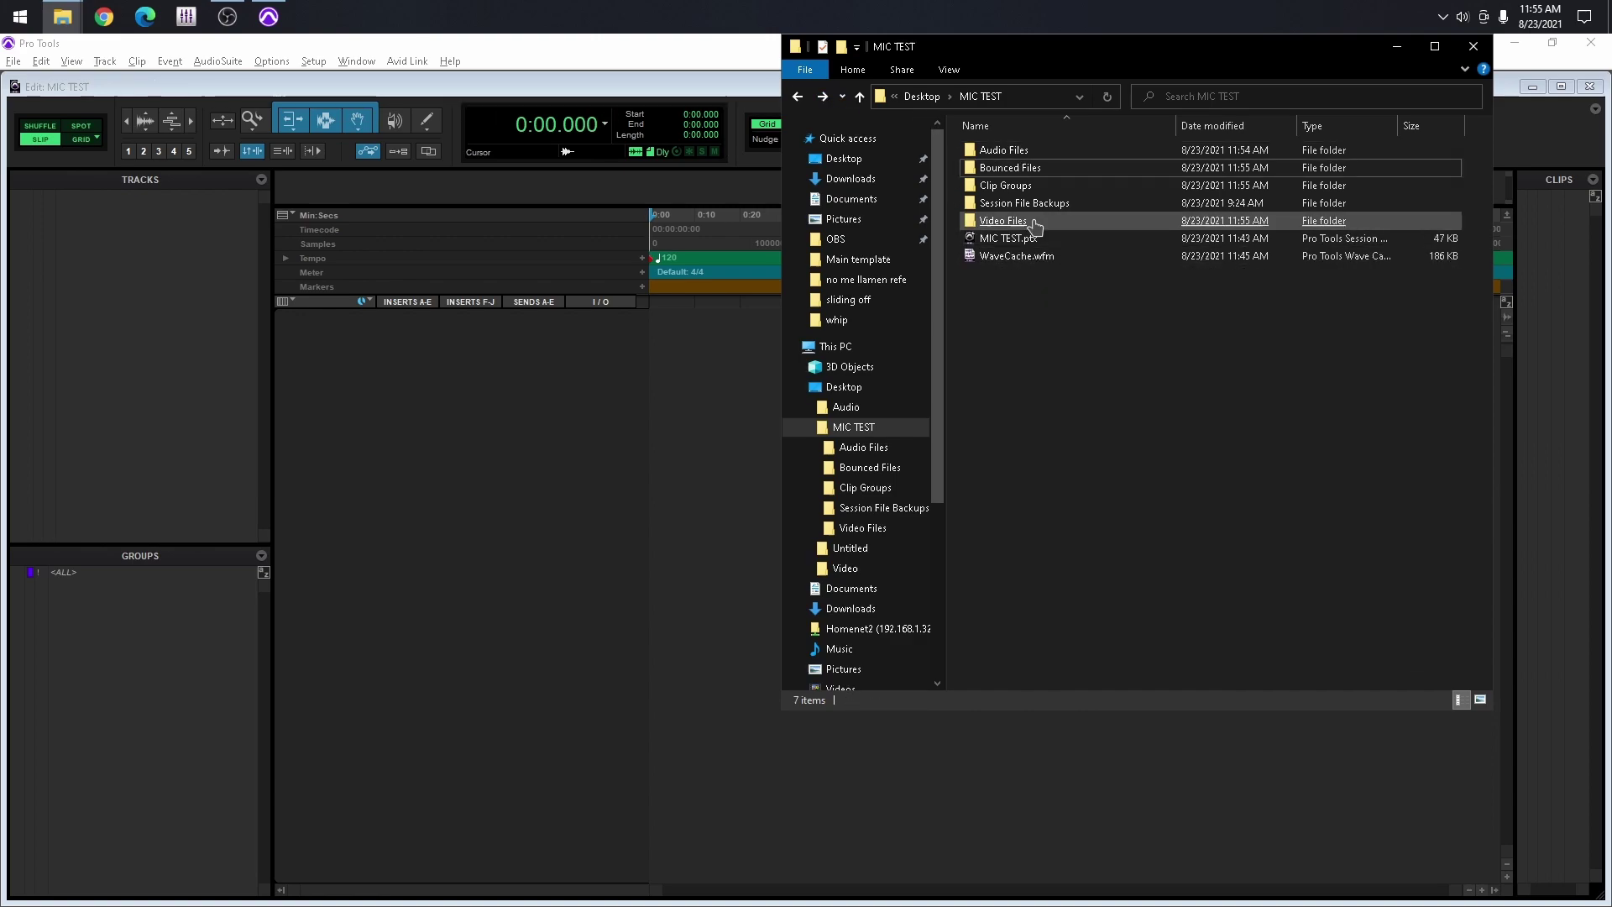
Open the MIC TEST session's Audio Files folder, then switch to the Audio folder holding the mp3.
double_click(1004, 151)
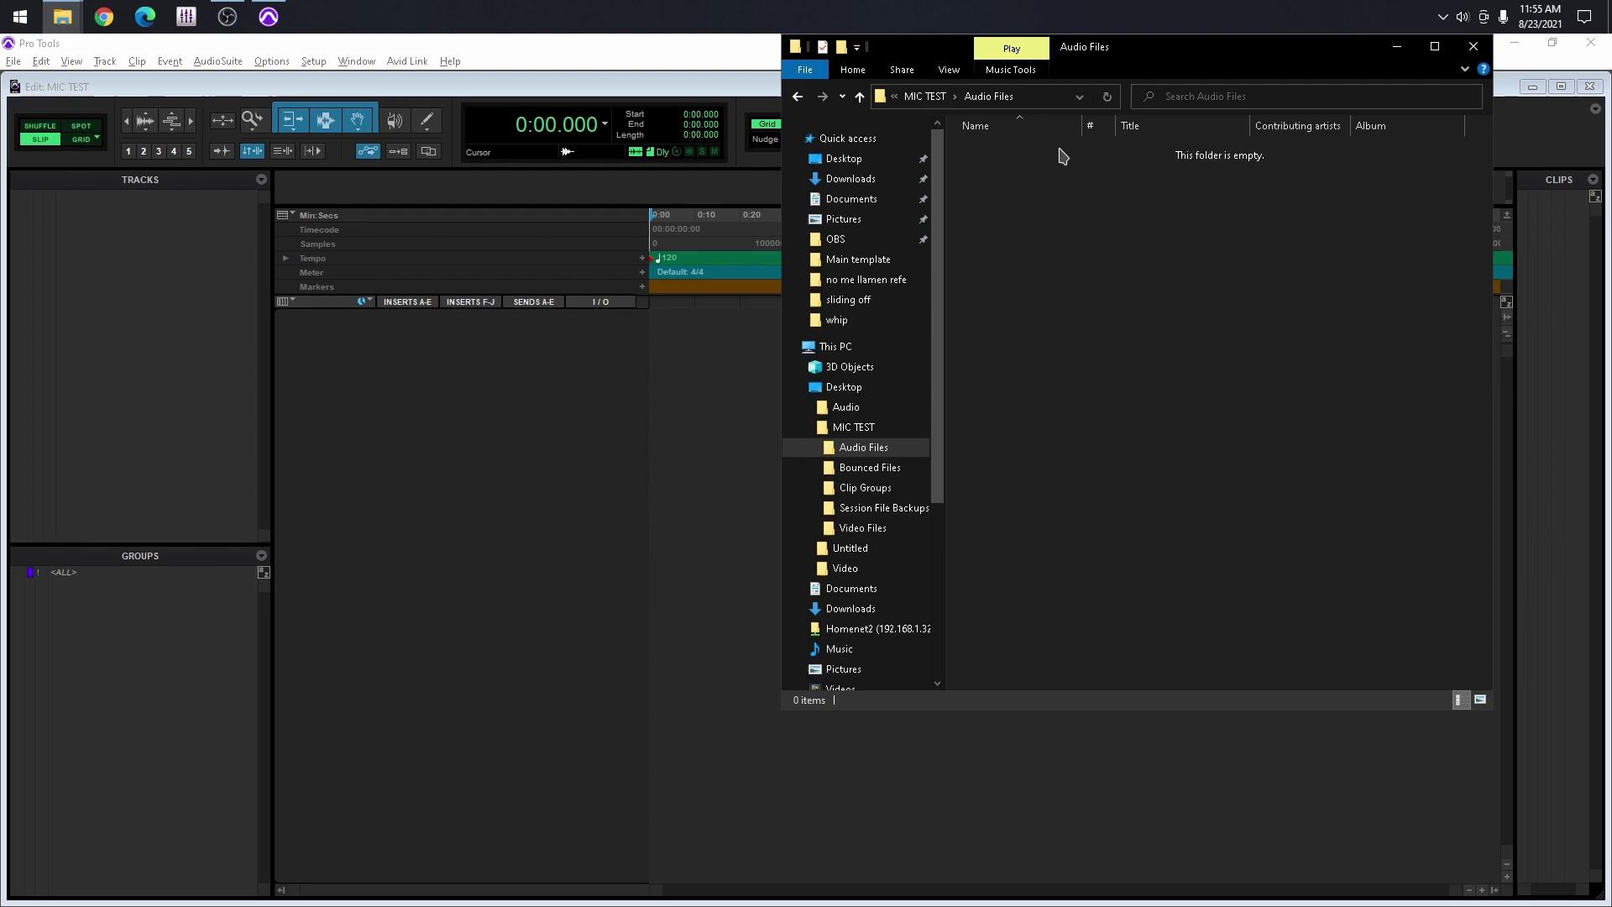
key(alt+Tab)
key(Tab)
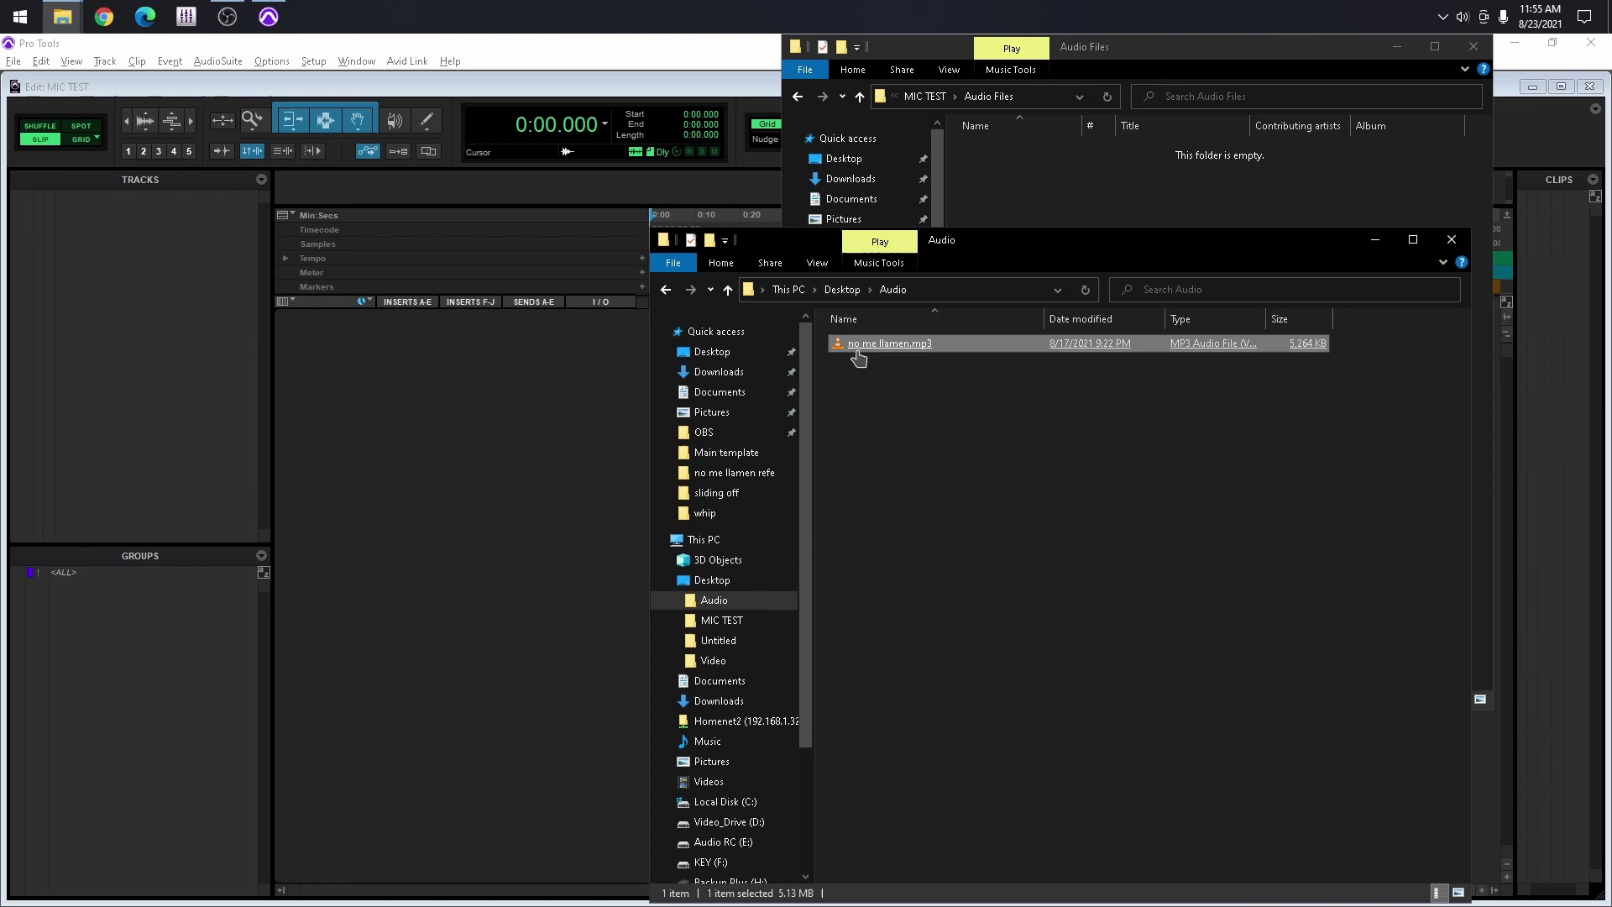
Drop no me llamen.mp3 onto the Tracks list to create the no me llamen track, then select its clip.
drag(857, 353, 550, 342)
drag(257, 346, 129, 343)
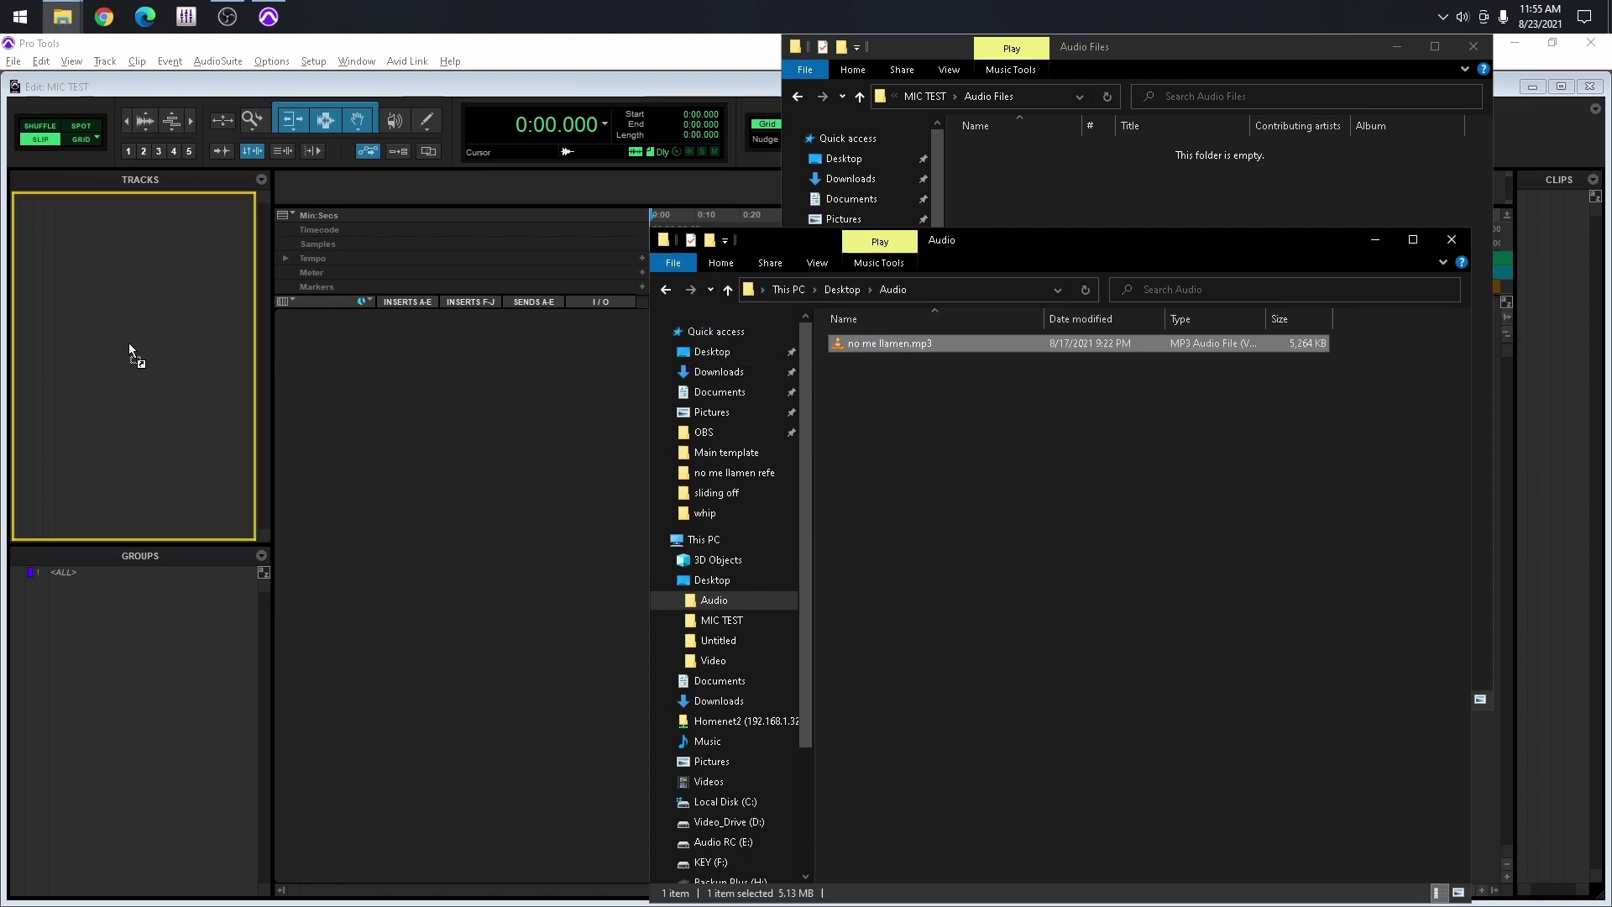
drag(151, 235, 151, 239)
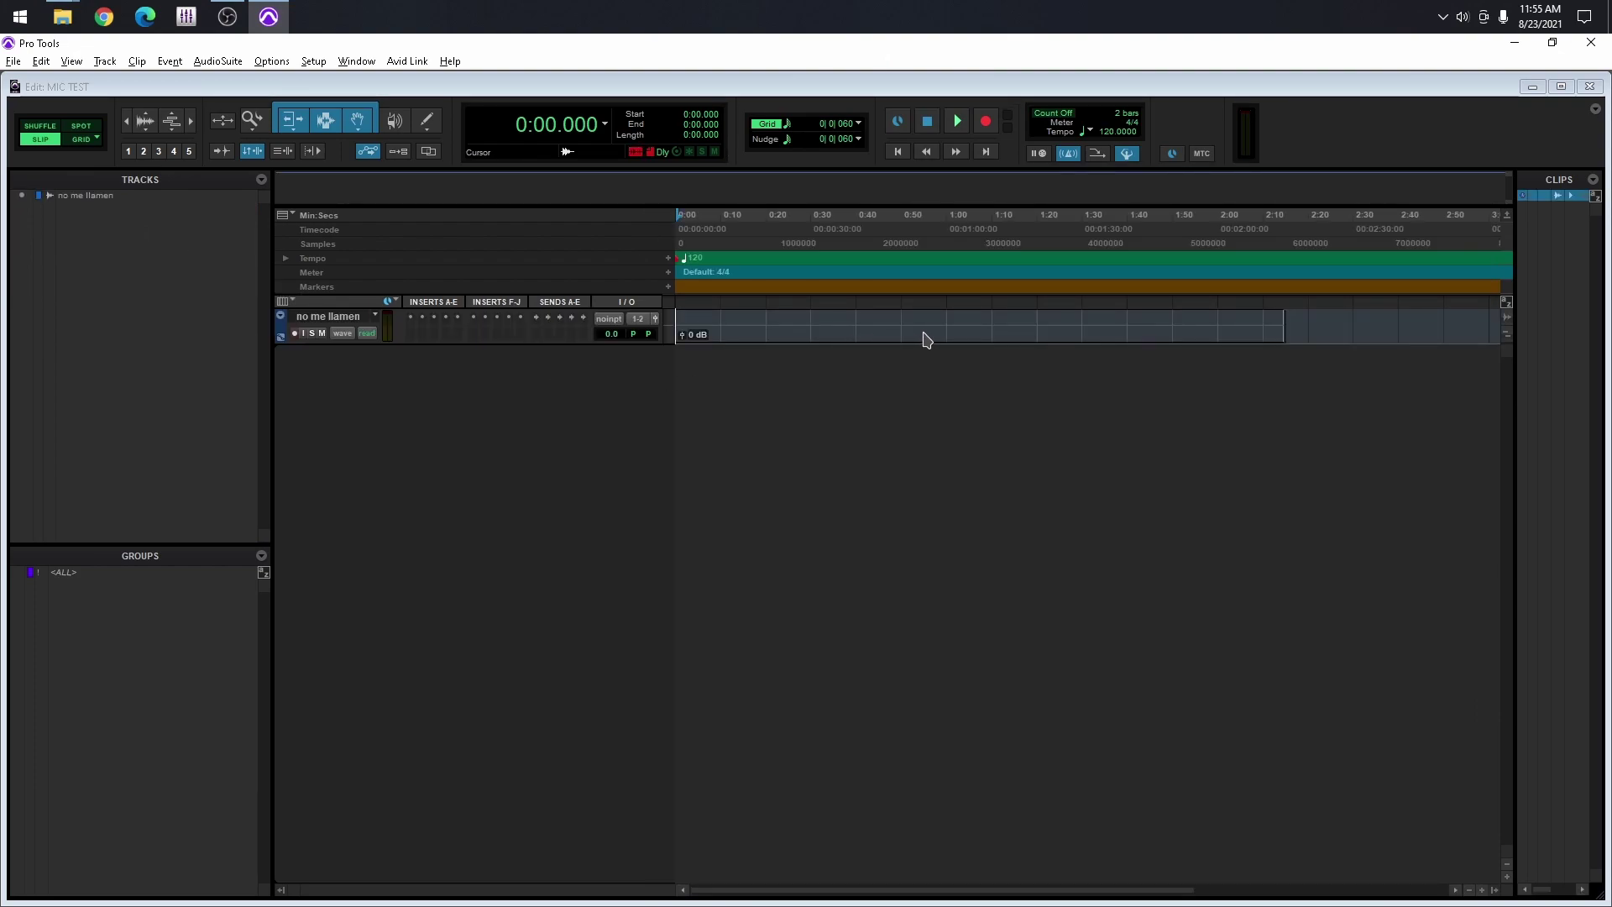
click(989, 341)
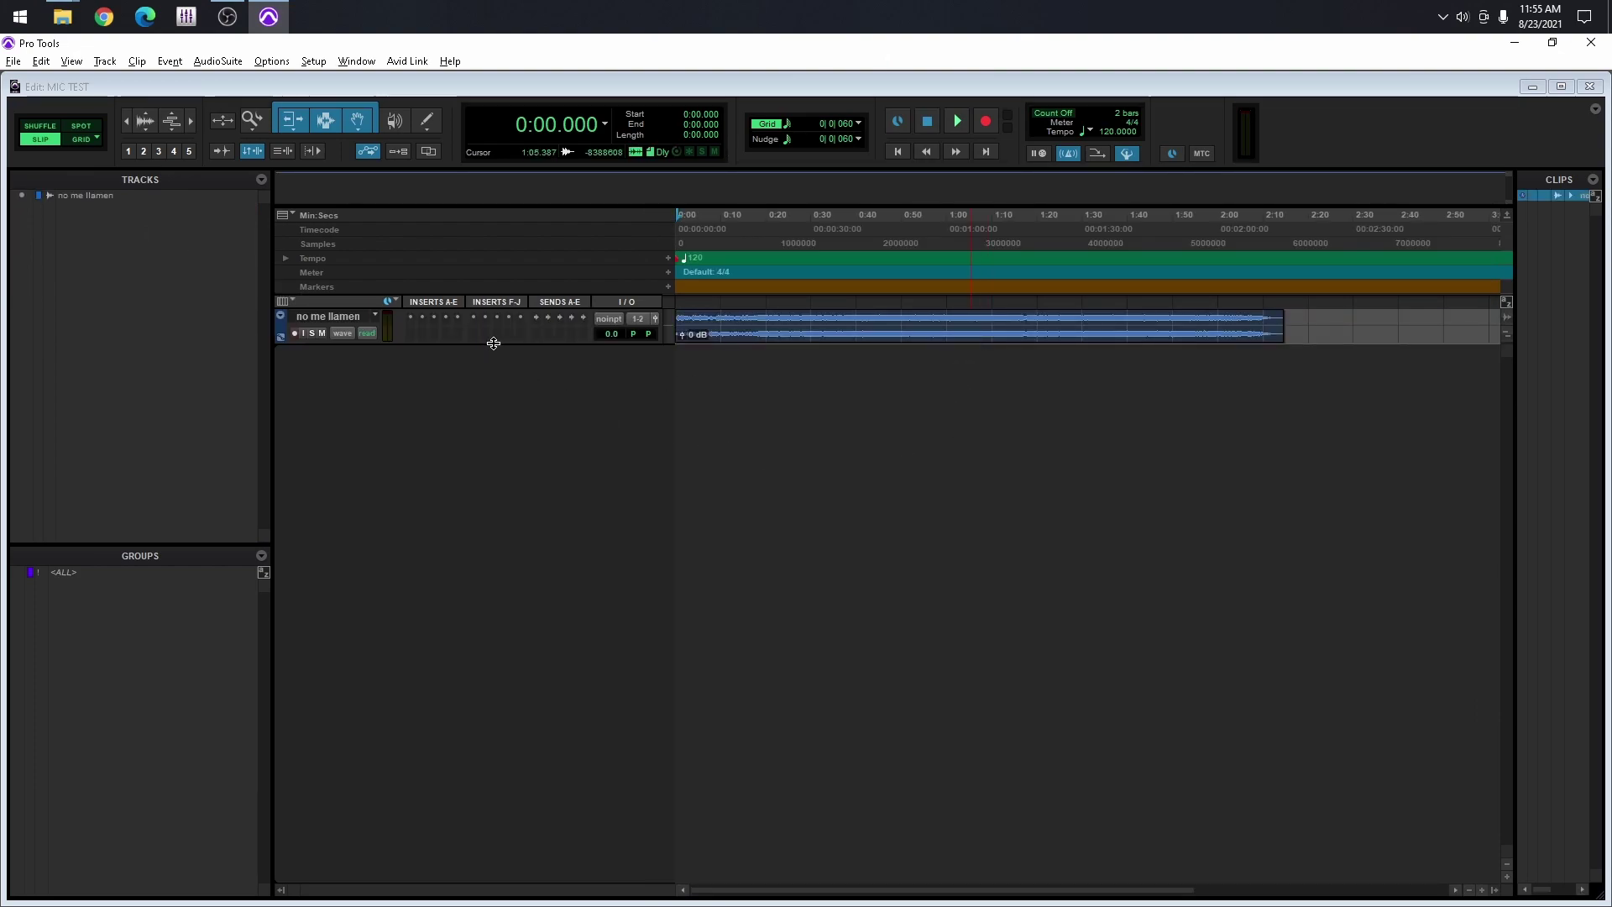
Switch to the Audio Files folder and highlight no me llamen.L.wav and no me llamen.R.wav.
key(alt+Tab)
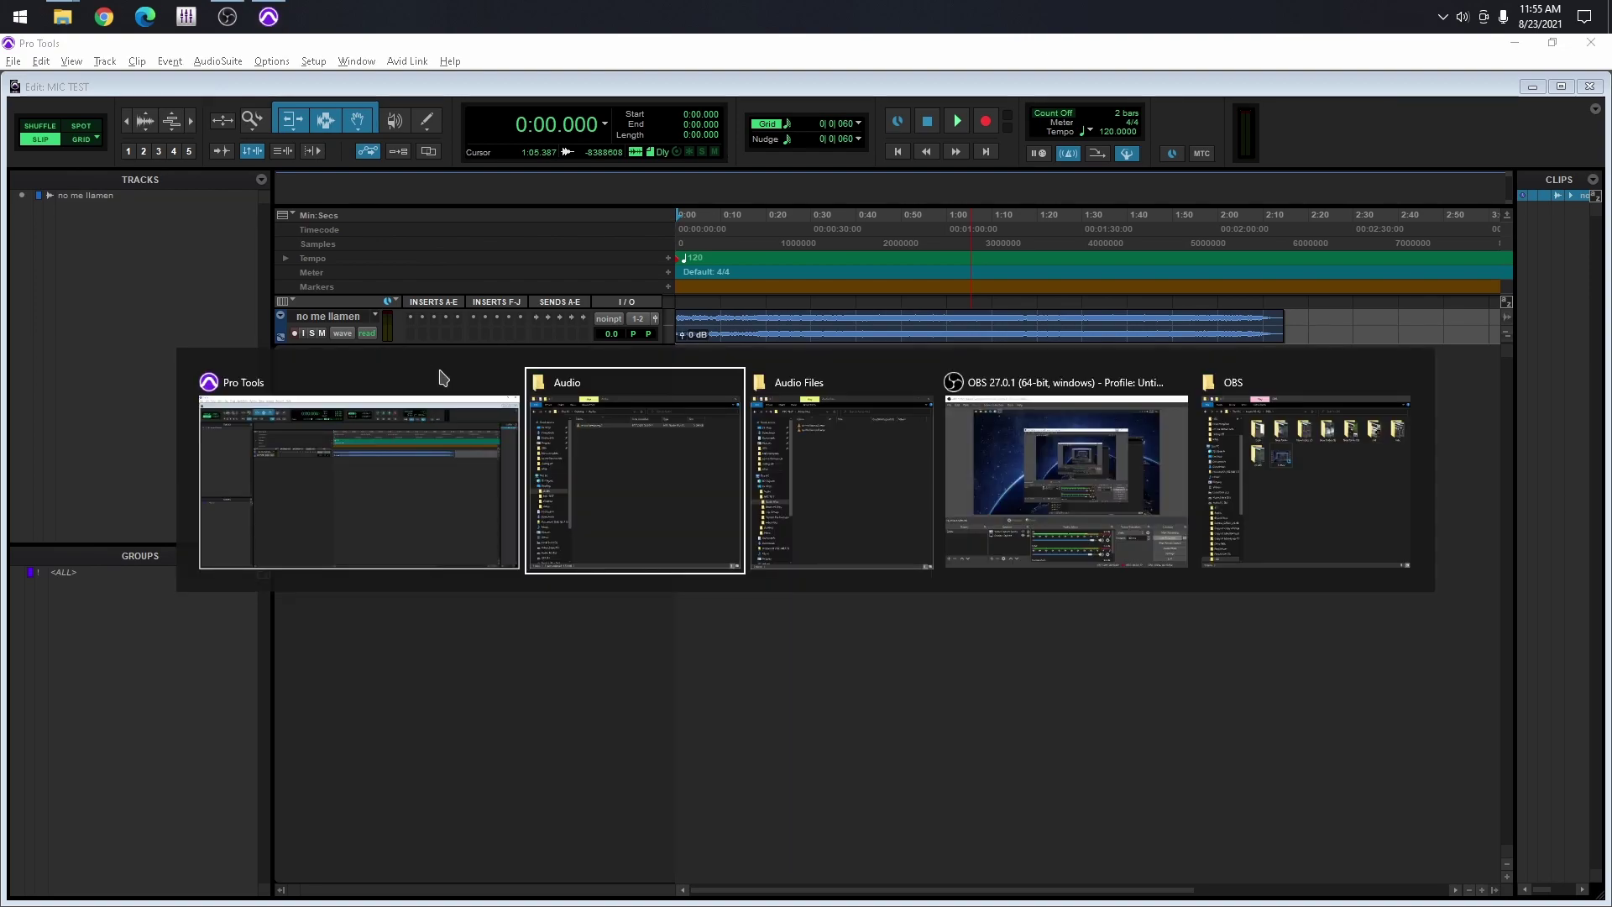
key(alt+Tab)
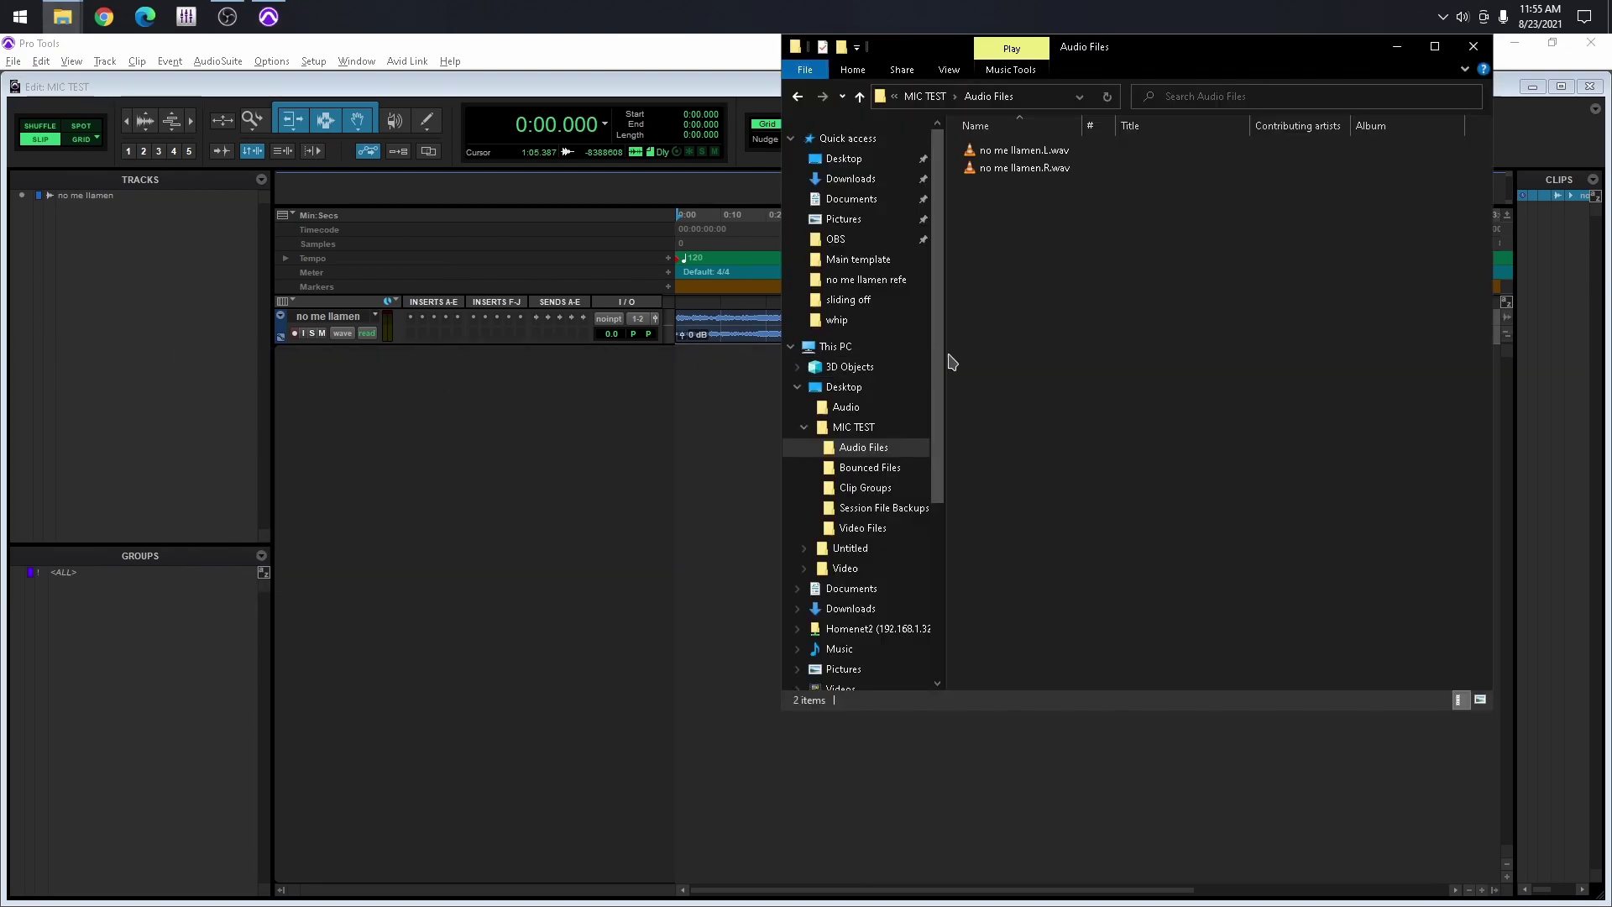
drag(1010, 335, 1072, 336)
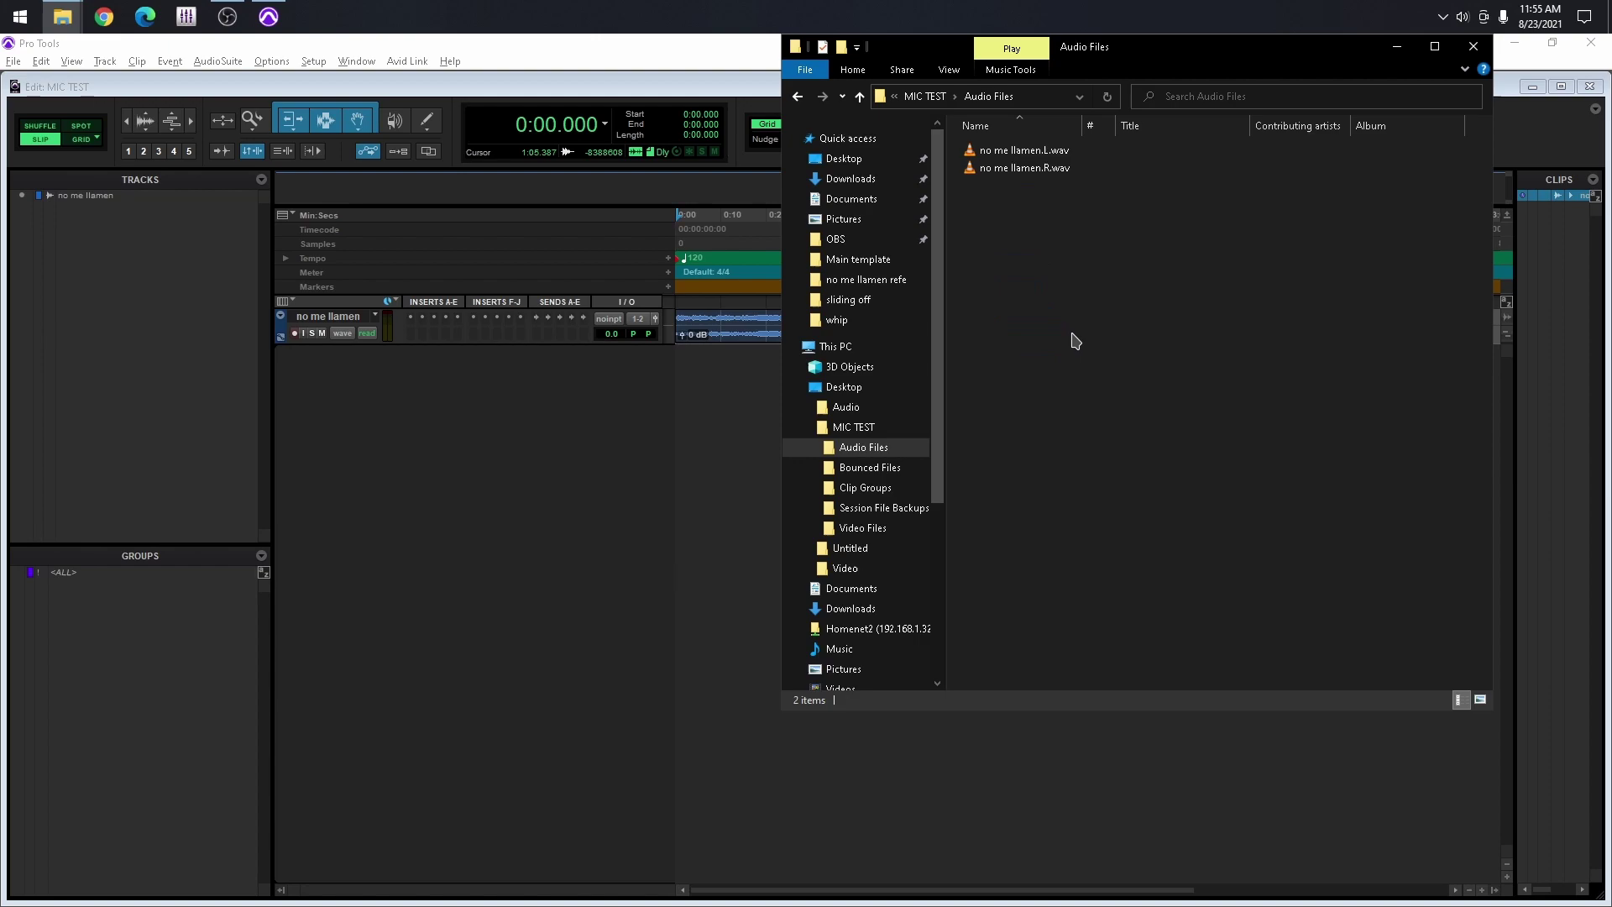